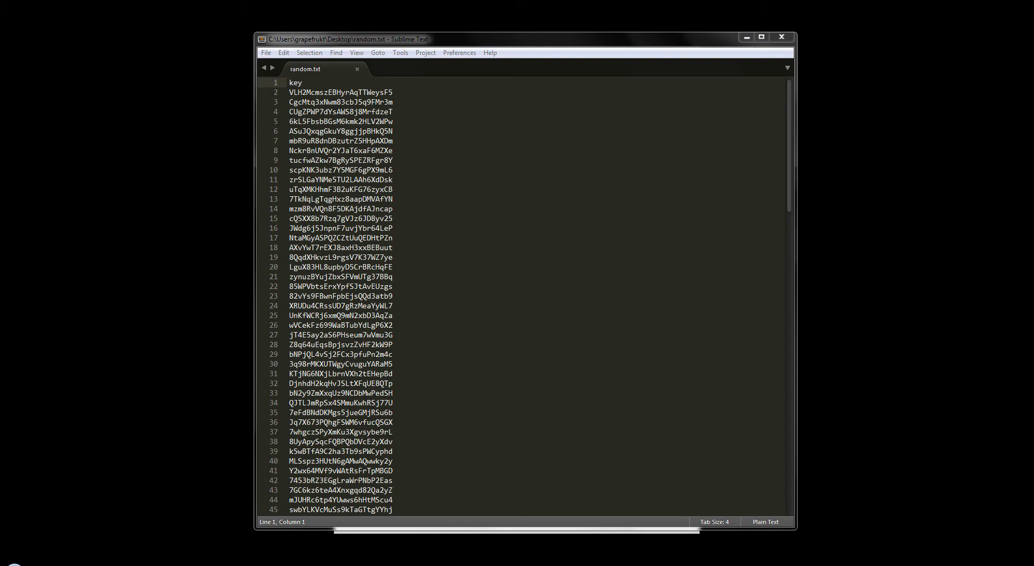
# Examine the key header line and the list of random keys below it in random.txt.
pyautogui.moveTo(501, 45); pyautogui.dragTo(524, 41)
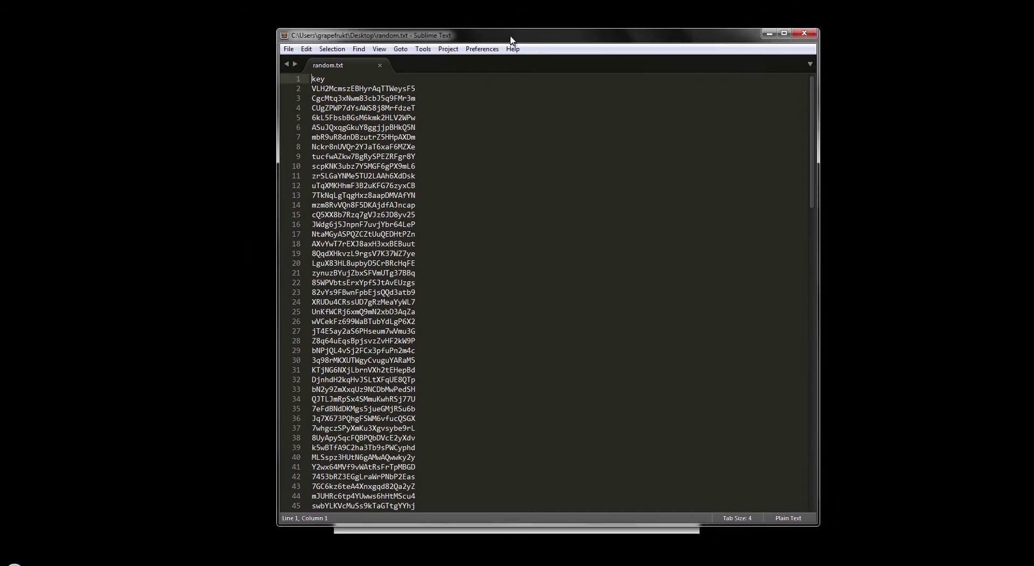
pyautogui.moveTo(814, 112); pyautogui.dragTo(818, 263)
pyautogui.moveTo(816, 196); pyautogui.dragTo(813, 79)
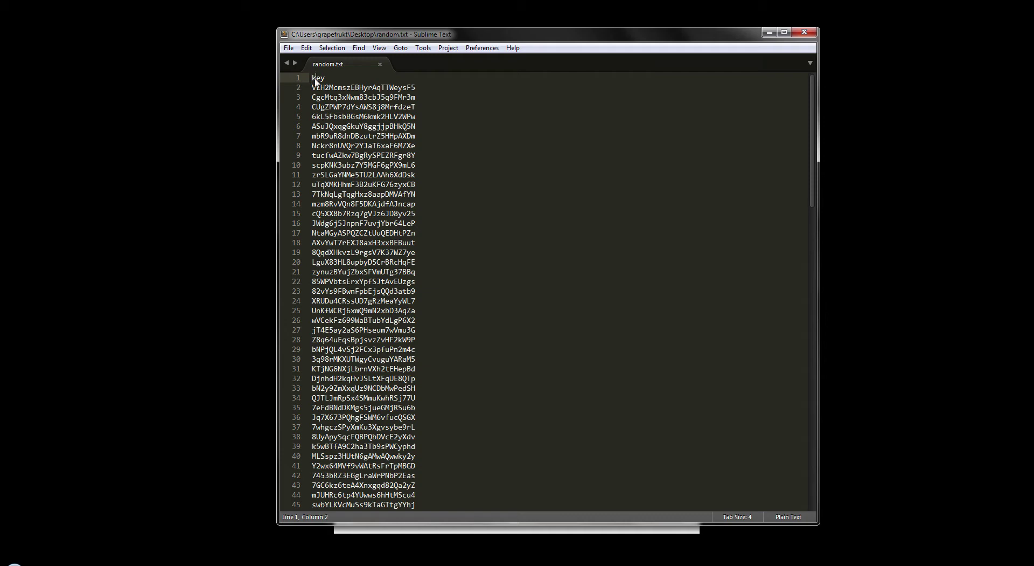
pyautogui.doubleClick(315, 79)
pyautogui.click(343, 79)
pyautogui.doubleClick(321, 78)
pyautogui.click(431, 107)
pyautogui.scroll(-10, 431, 106)
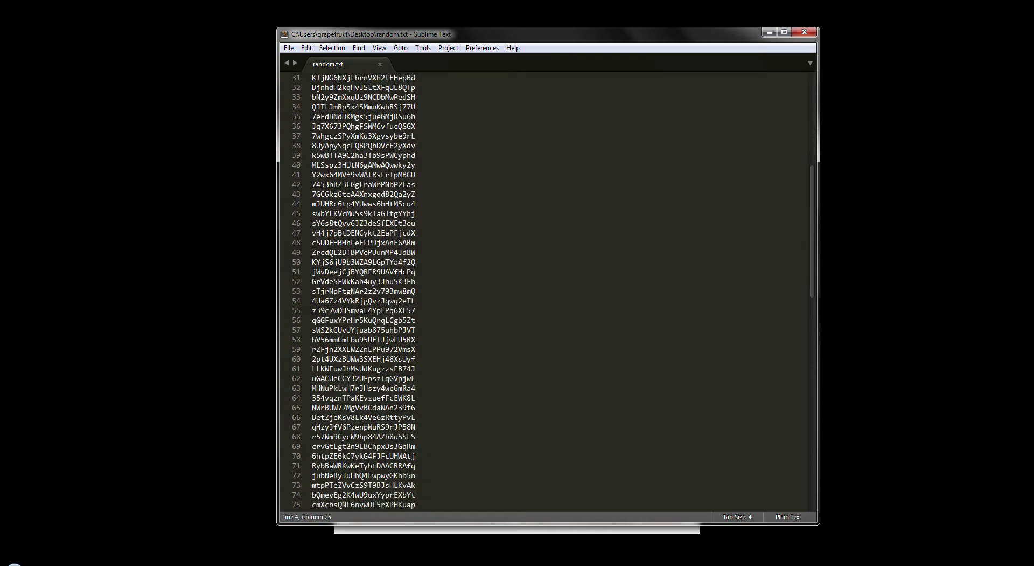
# Switch to InDesign, widen the placeholder text frame on both sides to about 51.5 mm and centre it horizontally on the page.
pyautogui.click(248, 565)
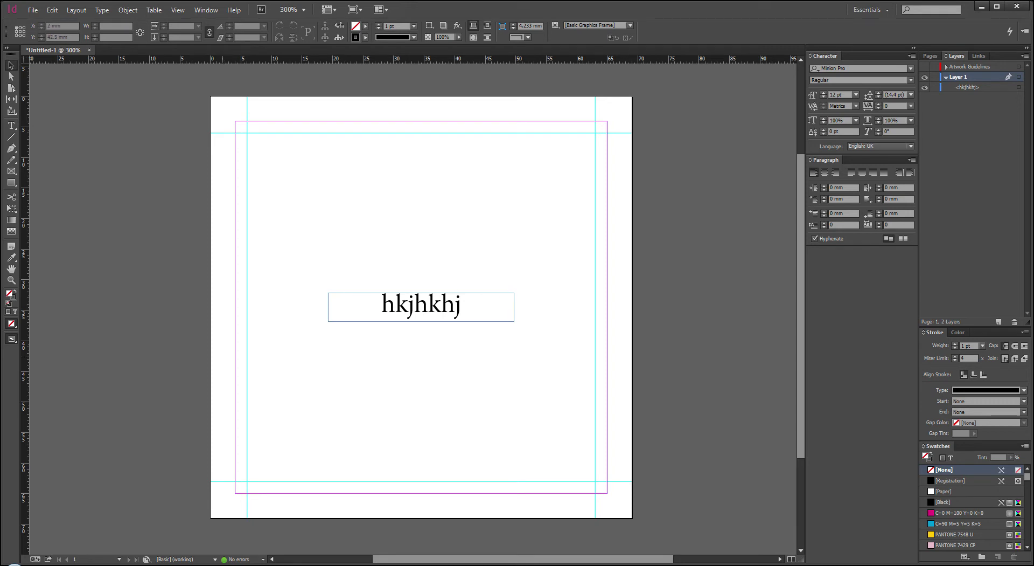
pyautogui.click(418, 319)
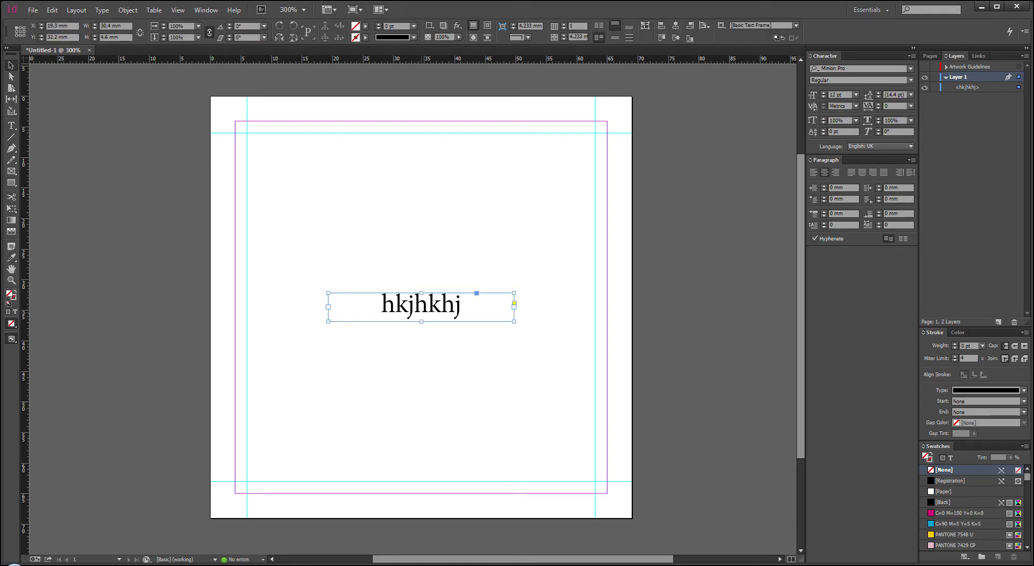
pyautogui.moveTo(328, 306); pyautogui.dragTo(268, 306)
pyautogui.moveTo(514, 306); pyautogui.dragTo(584, 307)
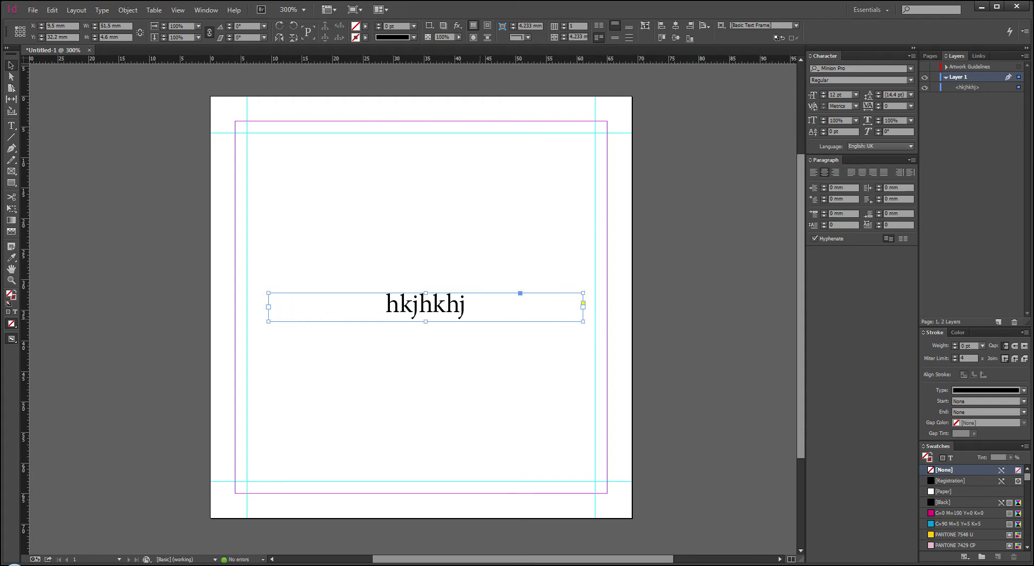
pyautogui.click(675, 26)
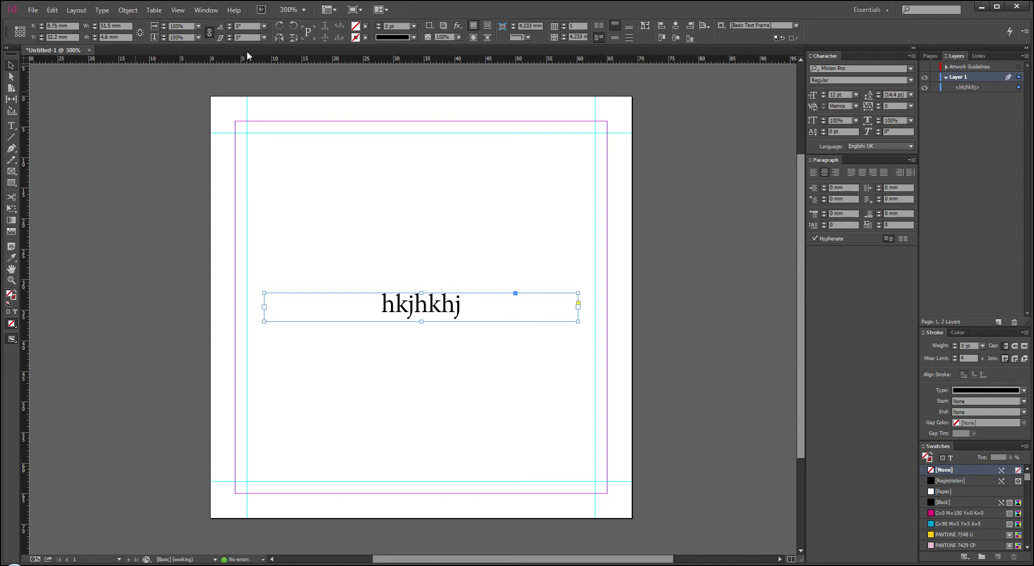
# Show the Data Merge utility and place its floating panel group over the page.
pyautogui.click(206, 9)
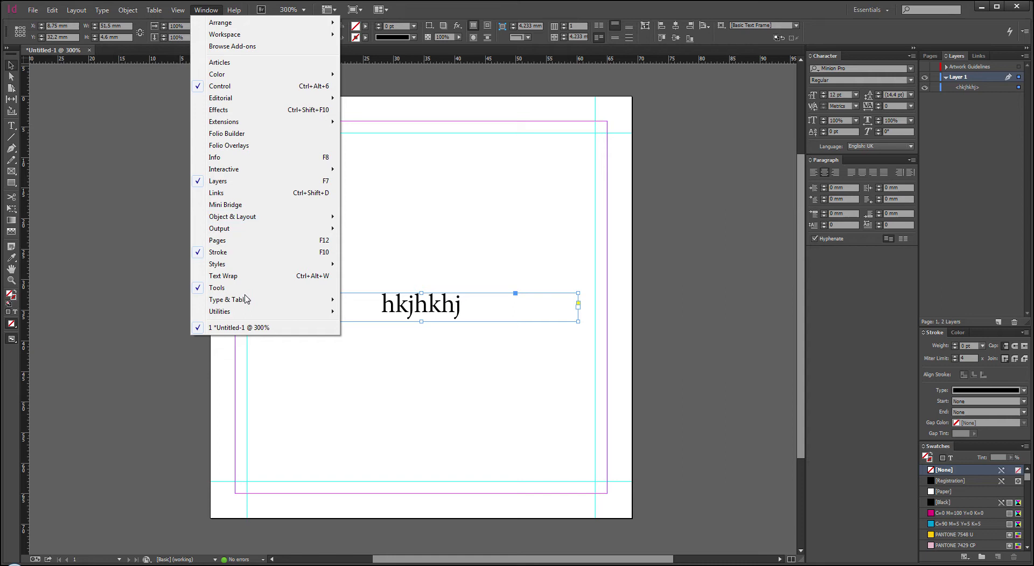
pyautogui.moveTo(245, 312)
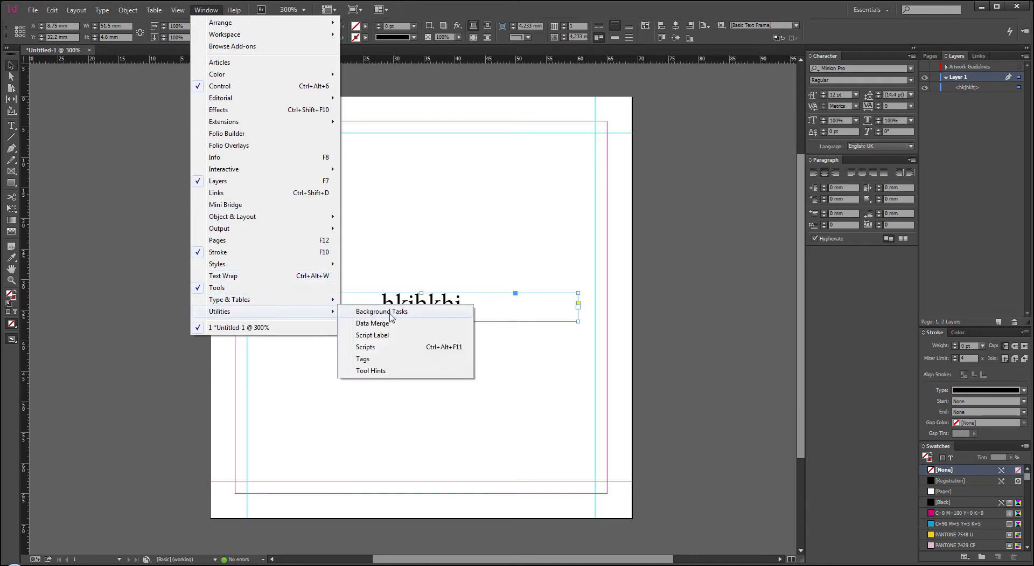
pyautogui.click(383, 325)
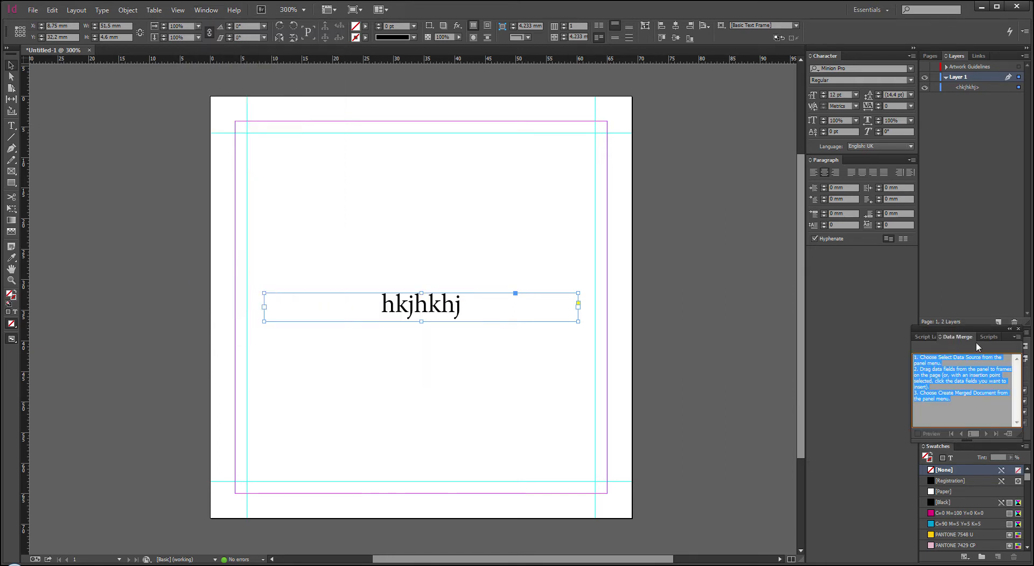
pyautogui.doubleClick(988, 326)
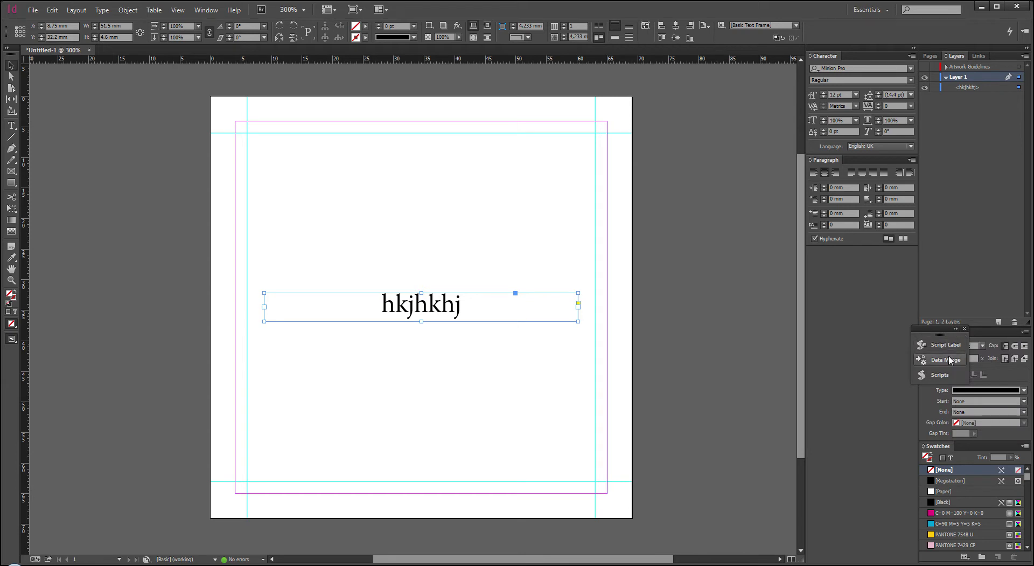
pyautogui.click(950, 360)
pyautogui.click(949, 361)
pyautogui.click(949, 360)
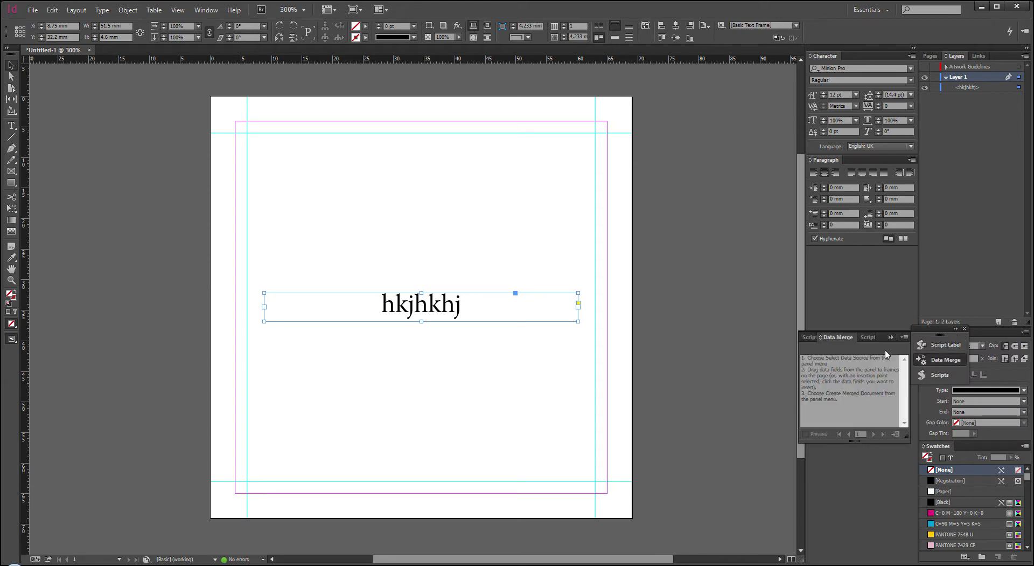
pyautogui.moveTo(941, 334); pyautogui.dragTo(470, 199)
pyautogui.click(469, 230)
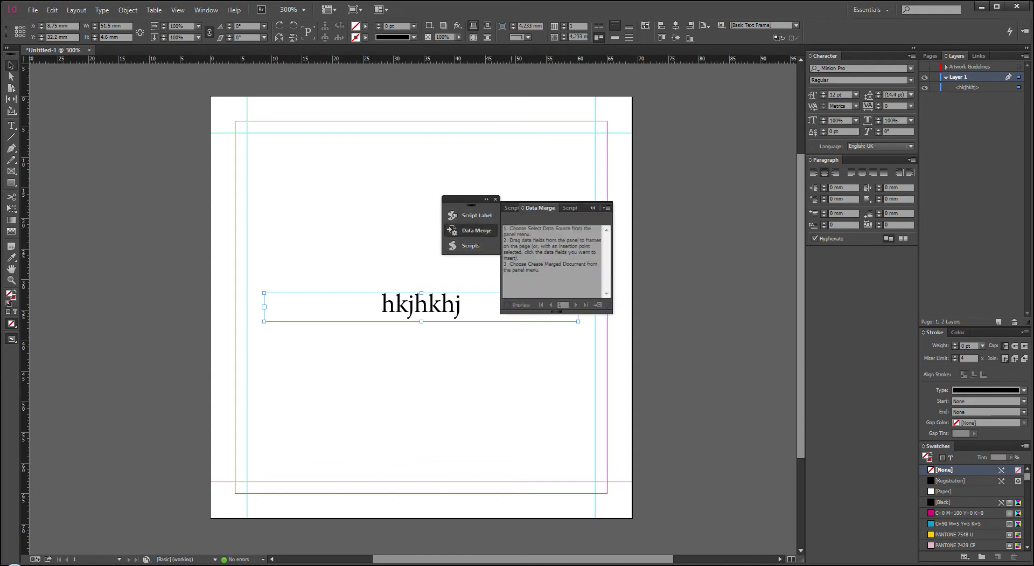
# Select random.txt from the Desktop as the data source for the merge.
pyautogui.click(606, 207)
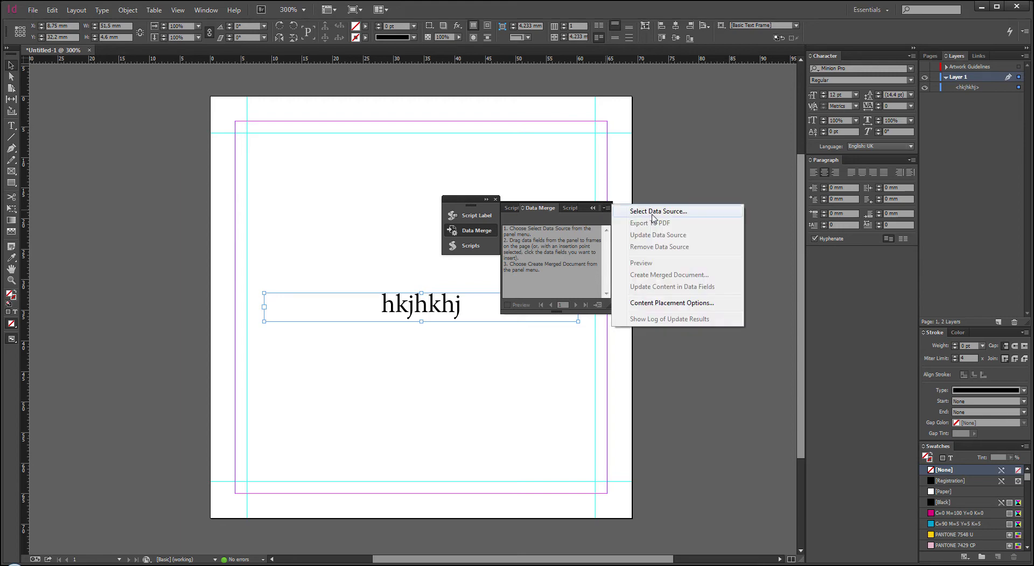
pyautogui.click(652, 211)
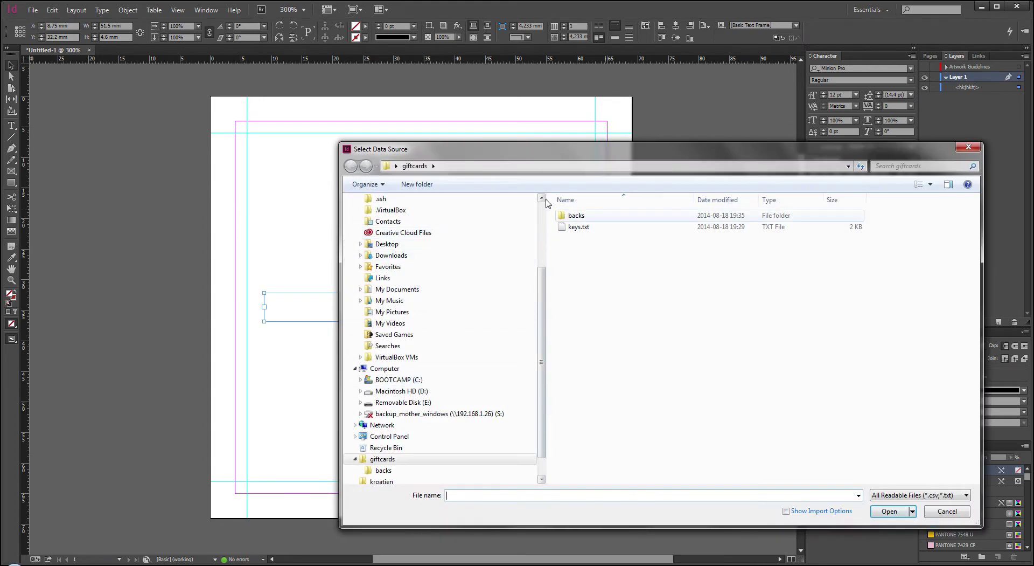
pyautogui.scroll(3, 533, 307)
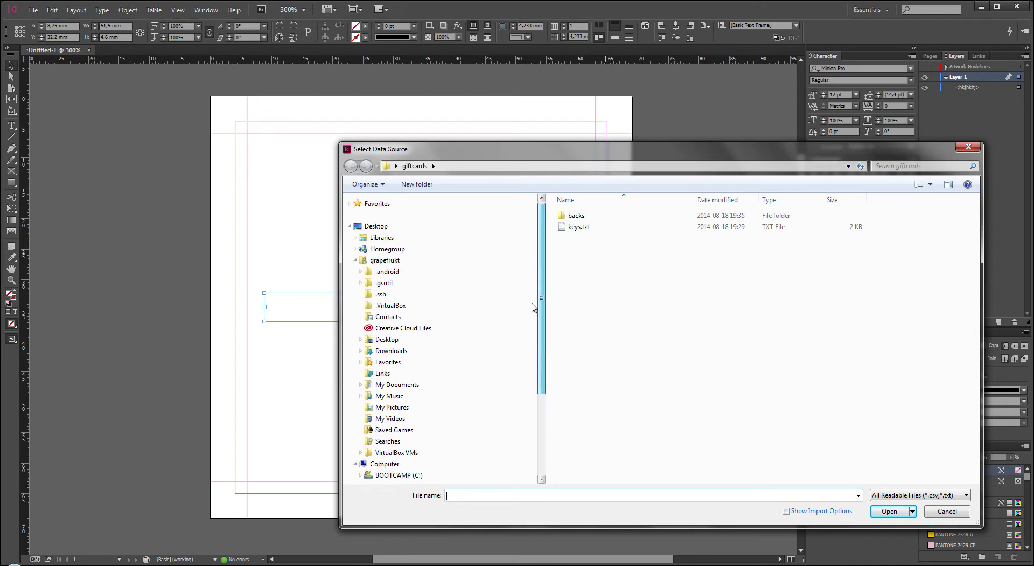
pyautogui.click(372, 226)
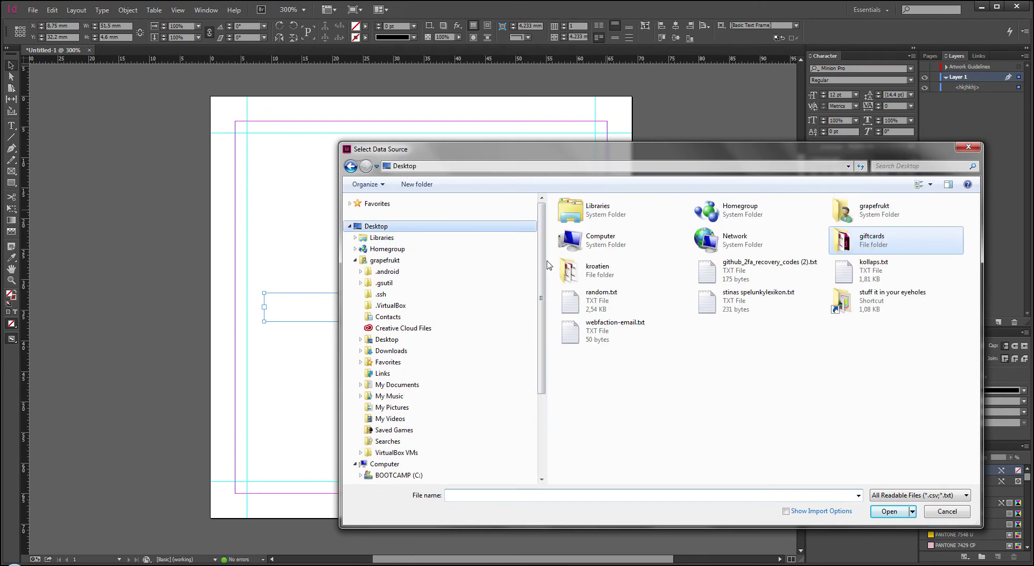
pyautogui.doubleClick(591, 304)
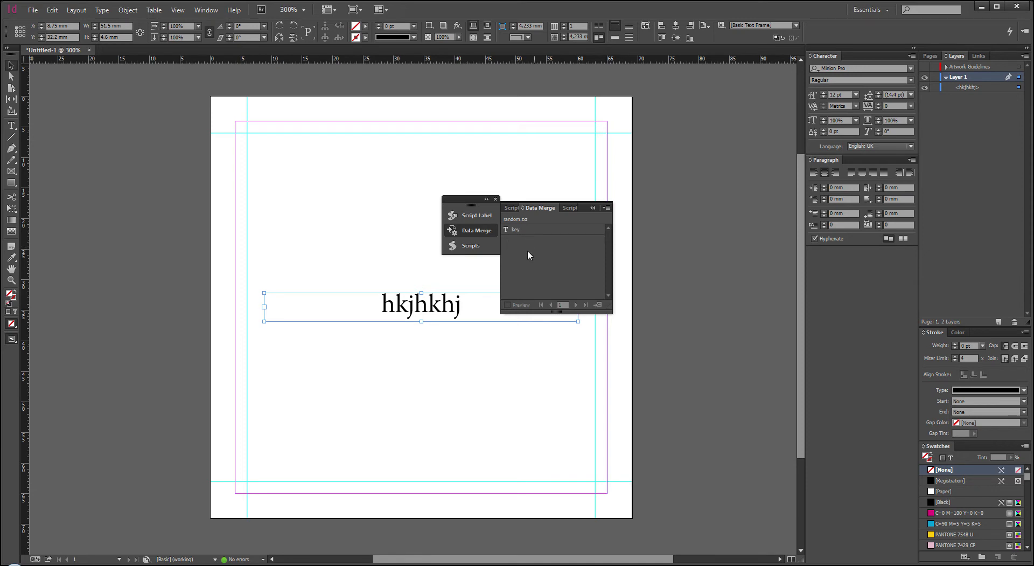
# Replace the placeholder text in the frame with the key data field, keeping the Data Merge panel clear of the frame.
pyautogui.click(515, 230)
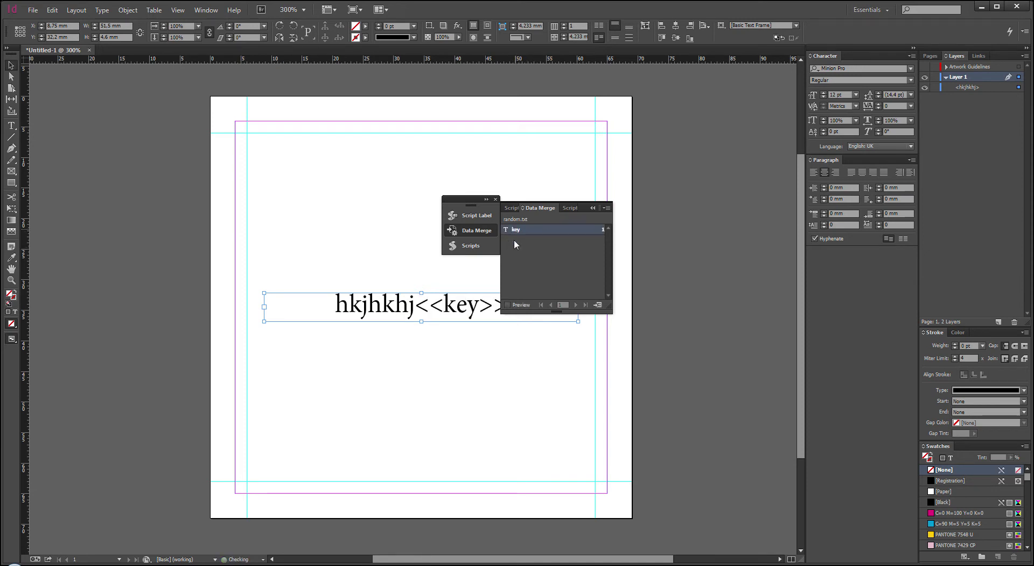
pyautogui.hotkey('ctrl', 'z')
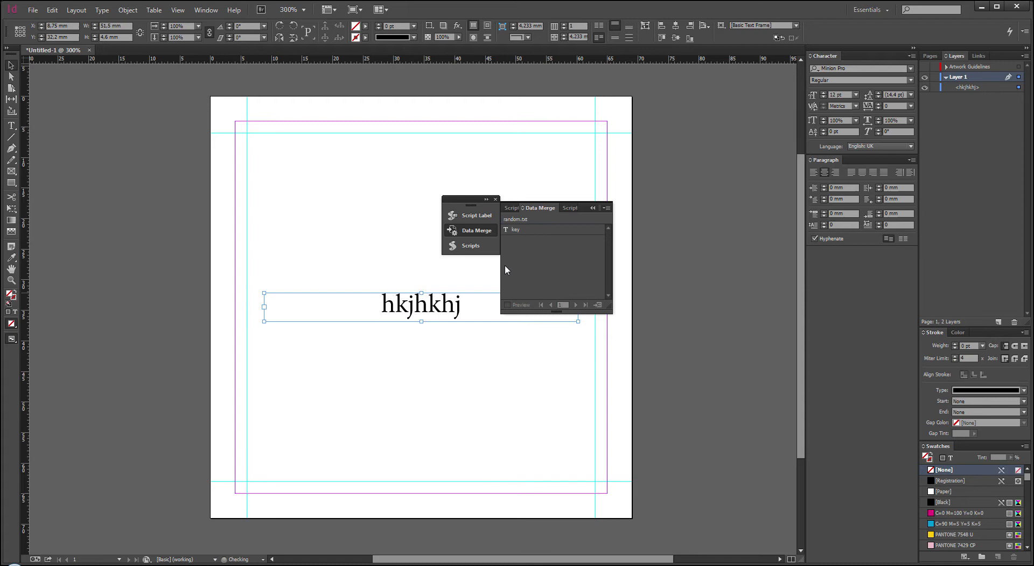
pyautogui.moveTo(469, 198); pyautogui.dragTo(555, 155)
pyautogui.click(561, 187)
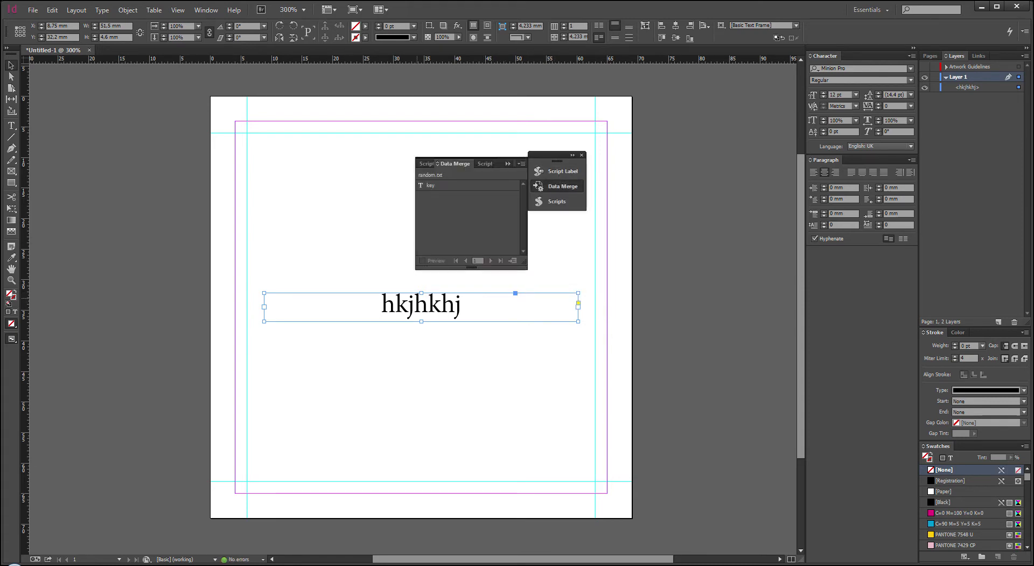
pyautogui.doubleClick(429, 305)
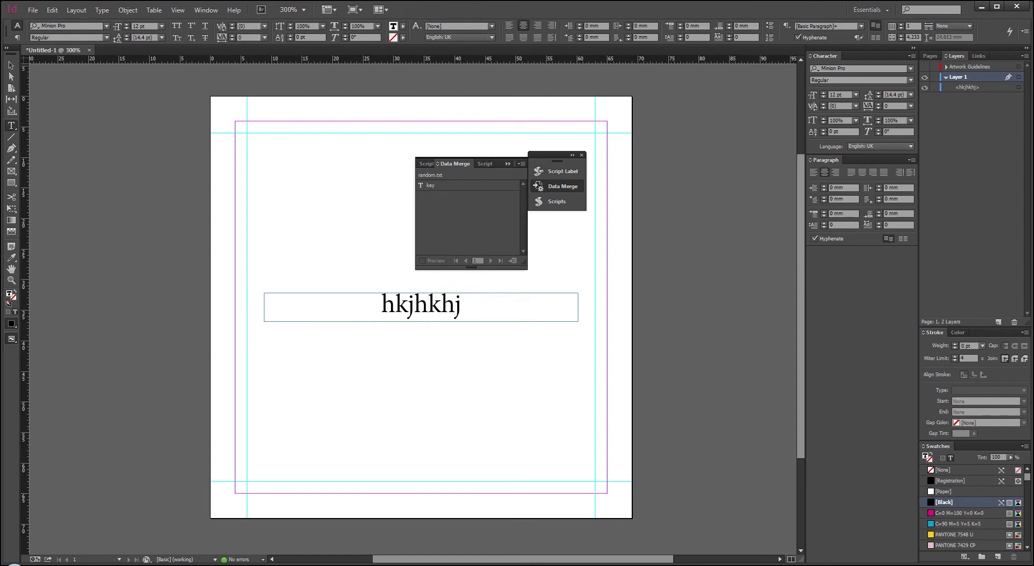
pyautogui.hotkey('ctrl', 'a')
pyautogui.press('BackSpace')
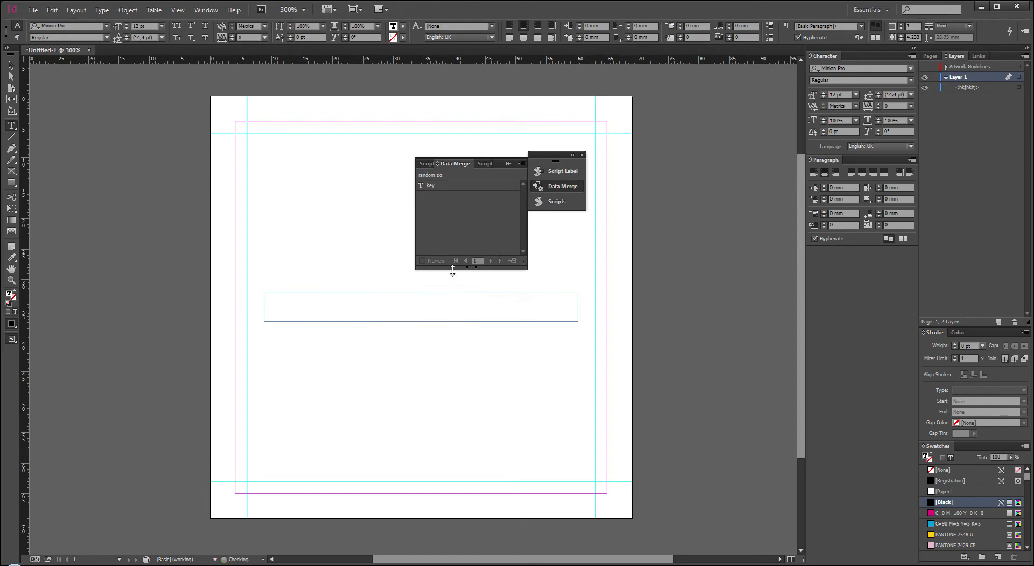
pyautogui.click(428, 186)
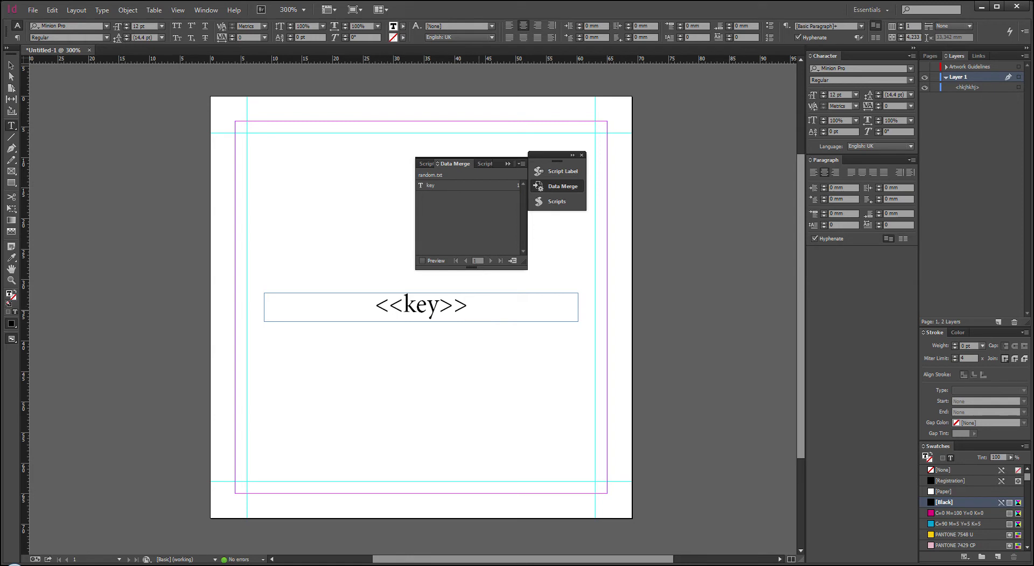
# Preview the record data in the frame and reduce its font size to 9 pt.
pyautogui.click(10, 65)
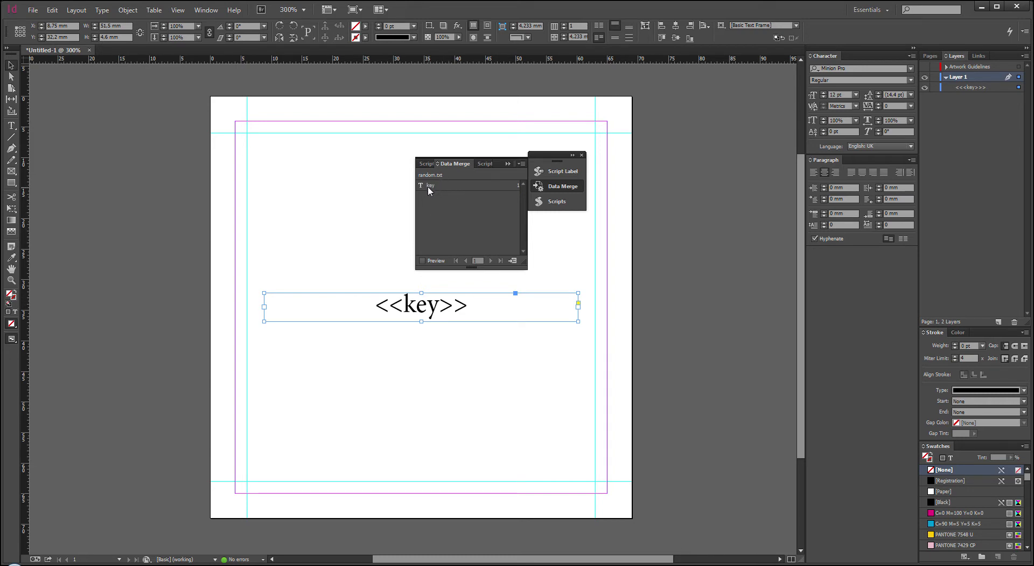
pyautogui.click(423, 260)
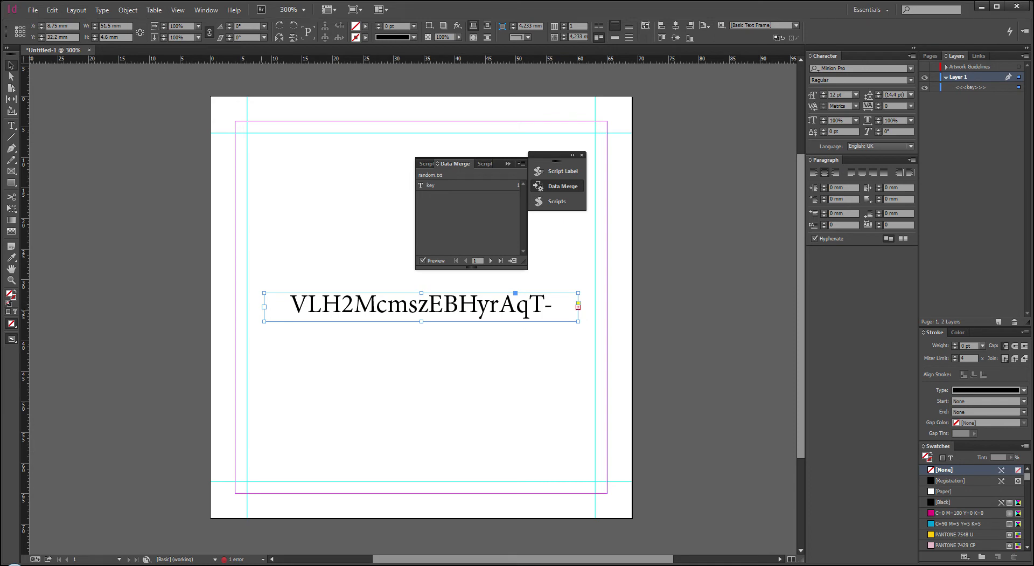
pyautogui.click(824, 97)
pyautogui.click(824, 96)
pyautogui.click(824, 97)
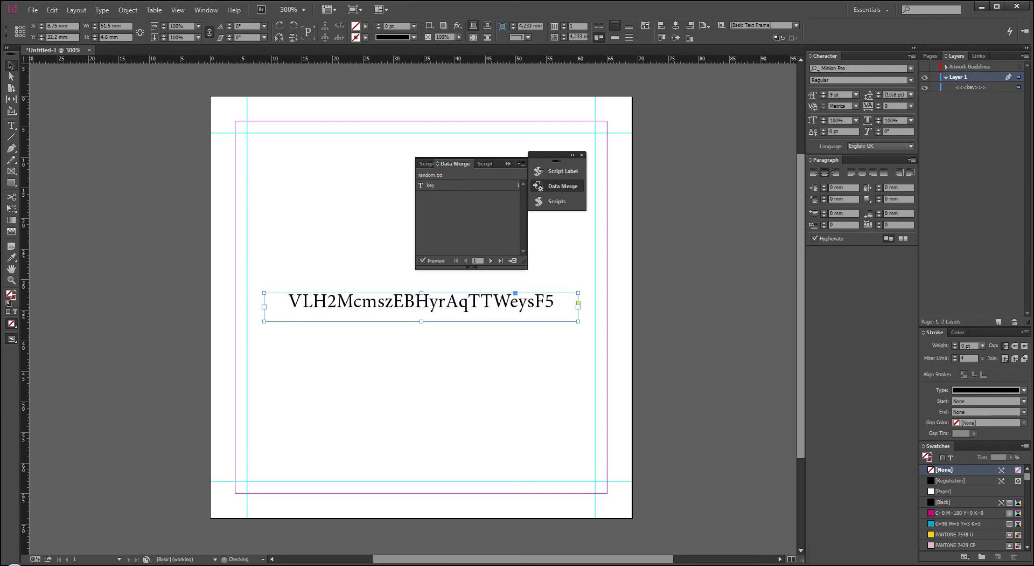
# Step forward through the previewed records to check how the keys fit, and turn the preview off.
pyautogui.click(490, 260)
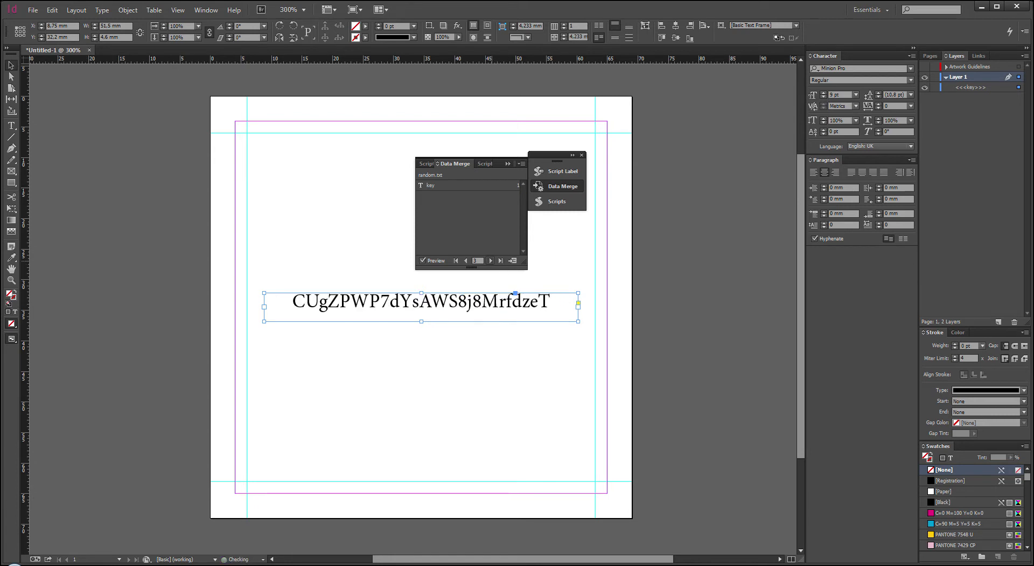
pyautogui.click(490, 260)
pyautogui.click(491, 261)
pyautogui.click(490, 260)
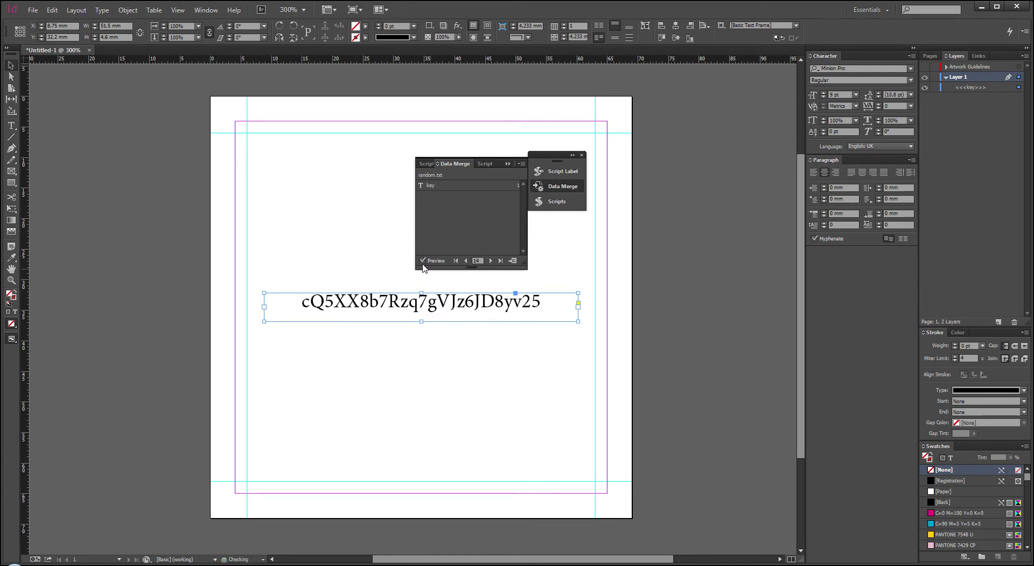
pyautogui.click(422, 260)
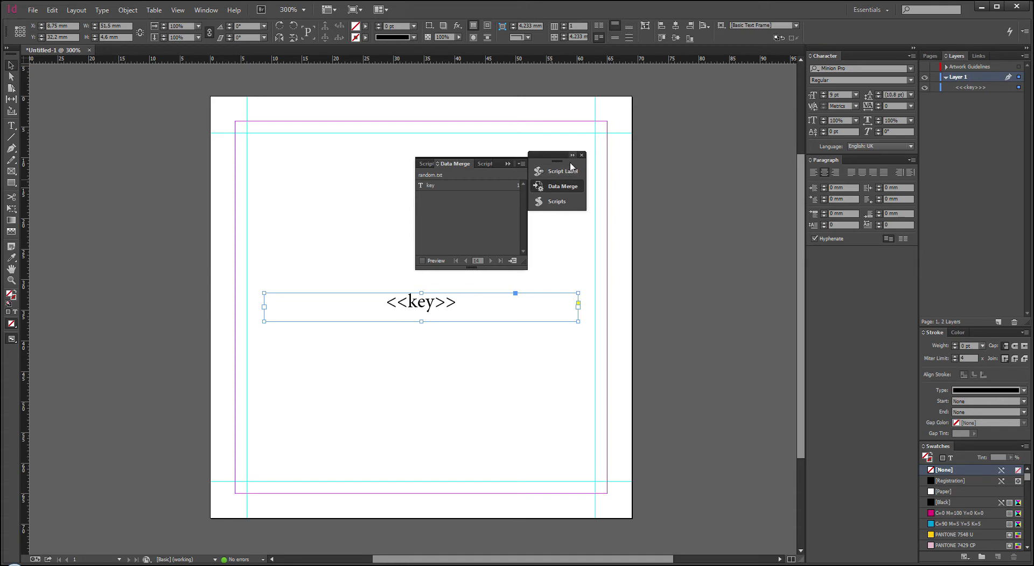
# Create a merged document from all records with a single record per page.
pyautogui.click(521, 163)
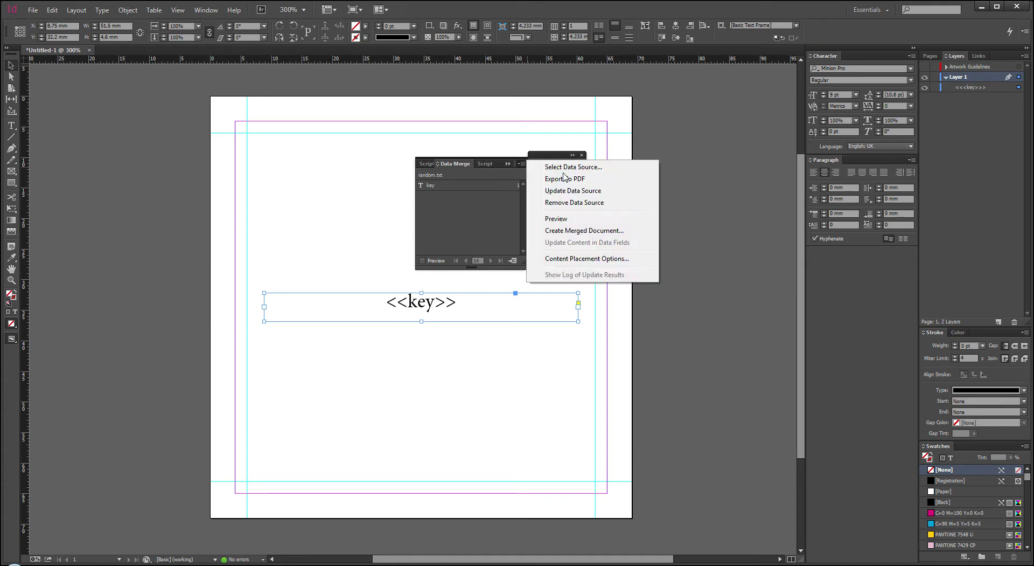
pyautogui.click(573, 231)
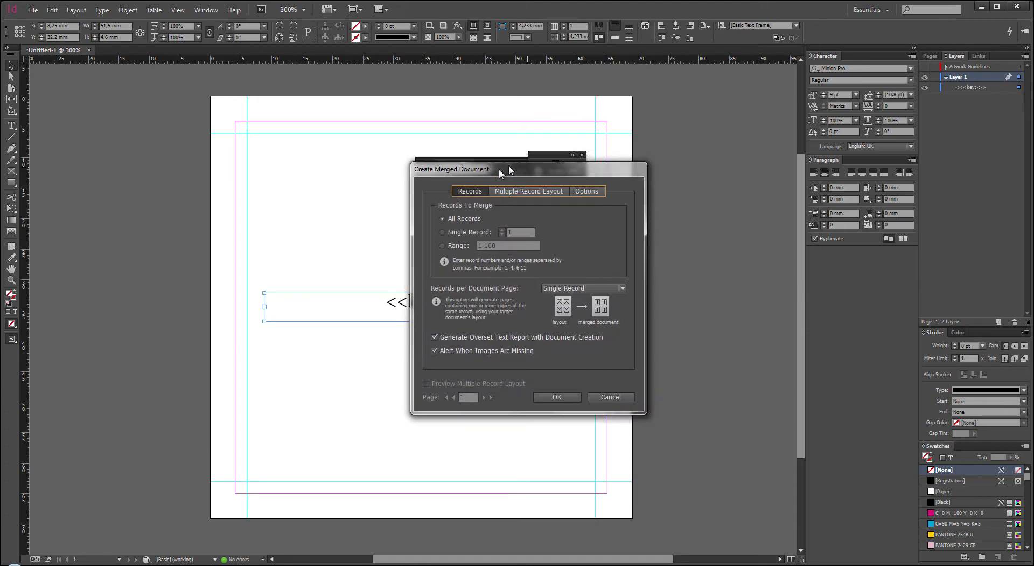
pyautogui.moveTo(509, 165); pyautogui.dragTo(436, 170)
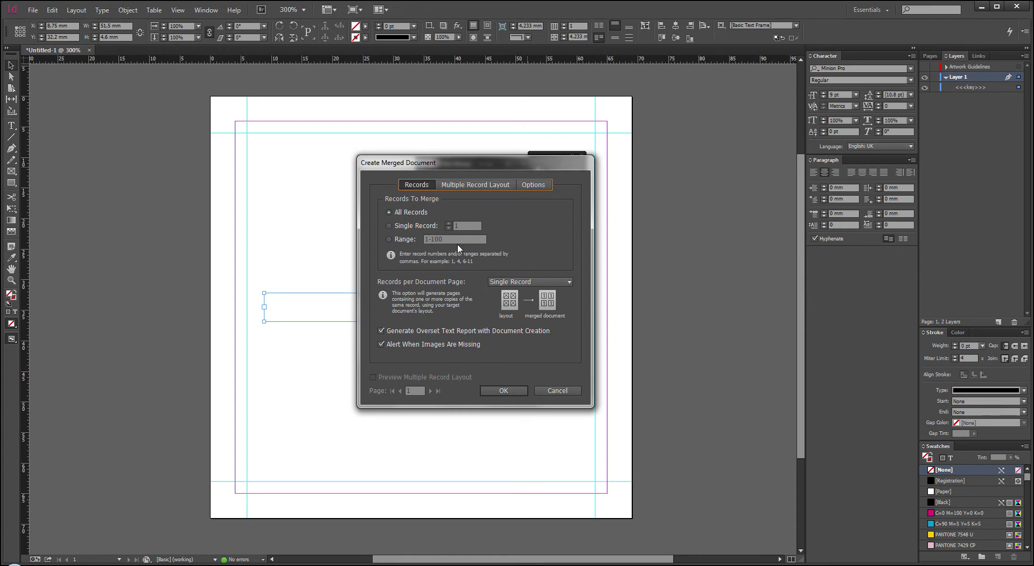
pyautogui.click(503, 390)
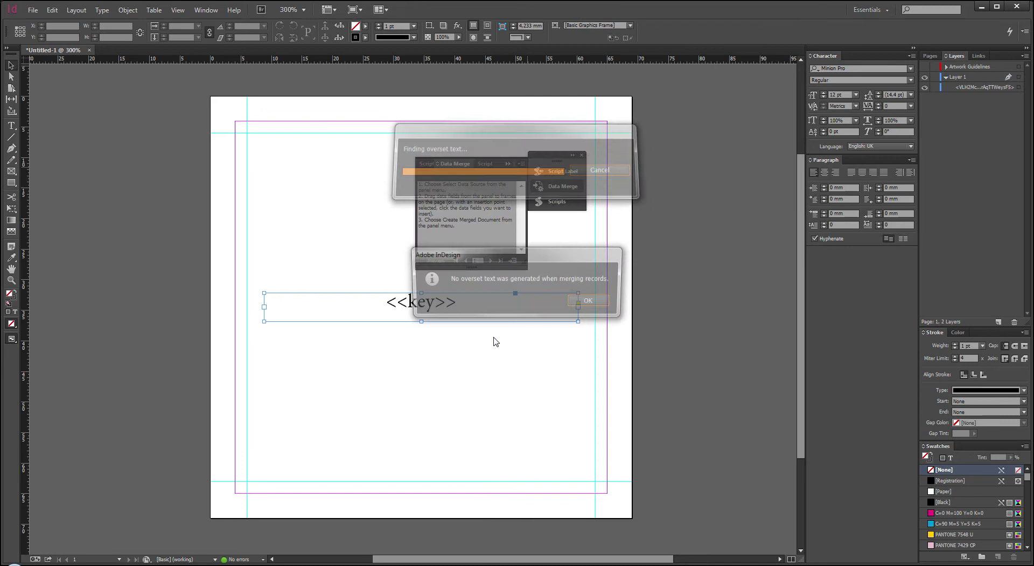
pyautogui.click(586, 300)
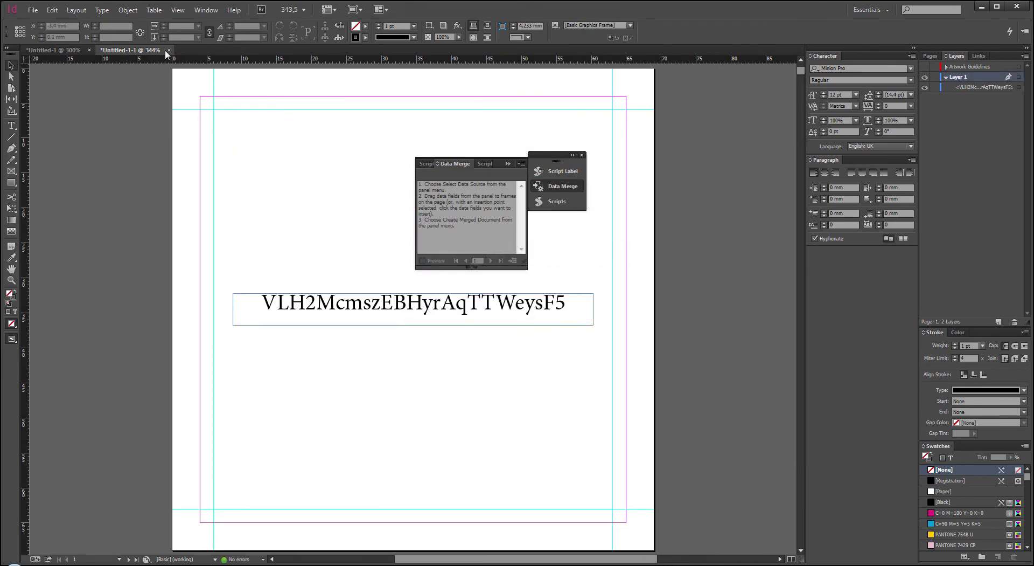
# Check the merged document's pages and export it to the Desktop as a print PDF named codes, using the PDF/X-1a:2001 preset.
pyautogui.click(930, 56)
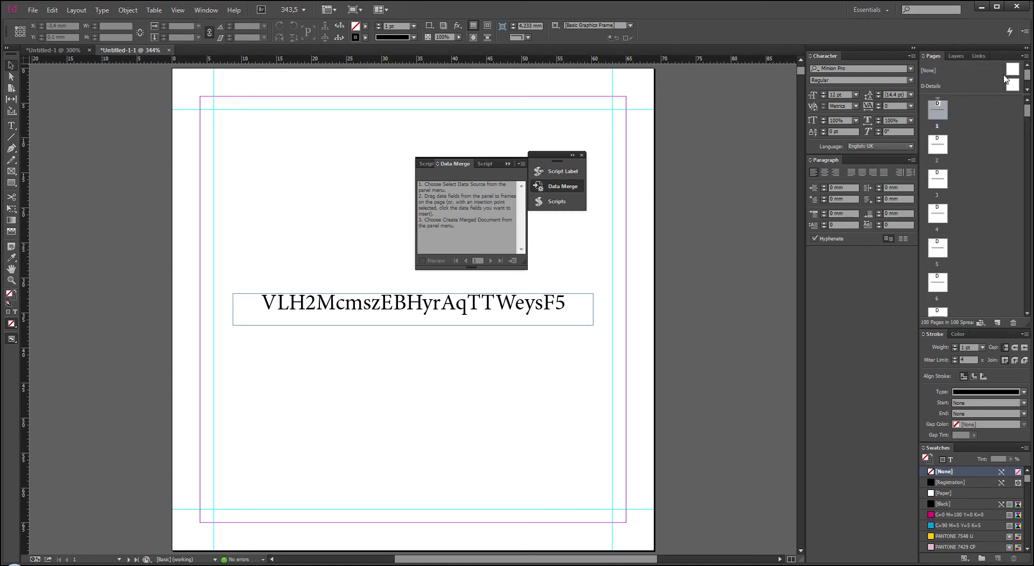
pyautogui.moveTo(1027, 119)
pyautogui.mouseDown()
pyautogui.moveTo(1030, 314)
pyautogui.moveTo(1022, 105)
pyautogui.mouseUp()
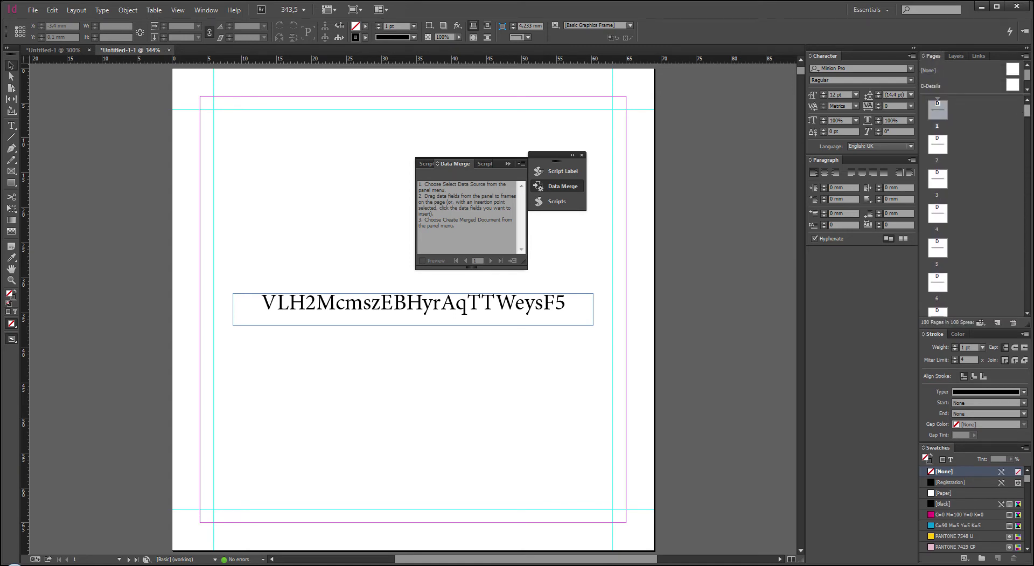
pyautogui.click(33, 10)
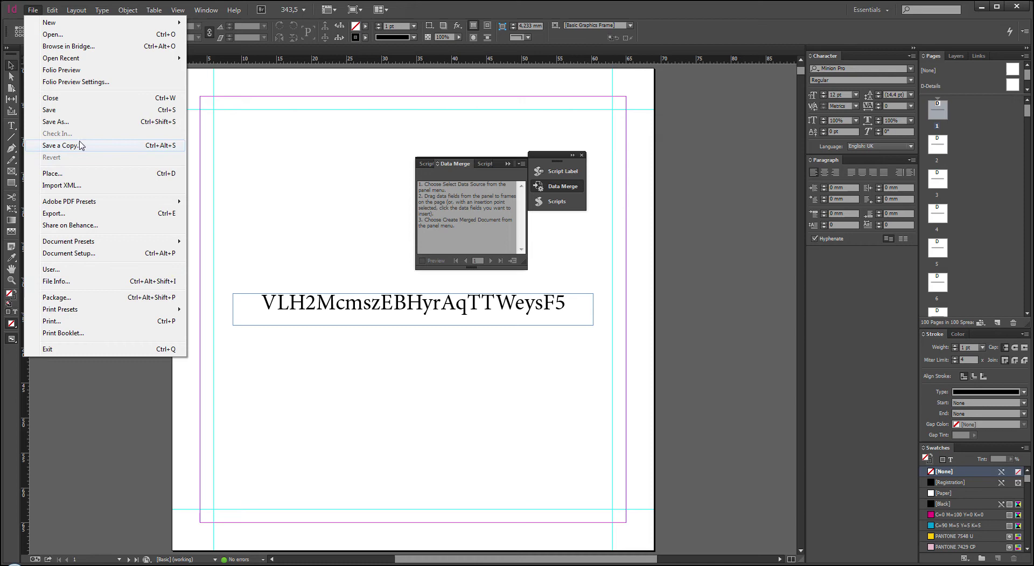
pyautogui.click(74, 213)
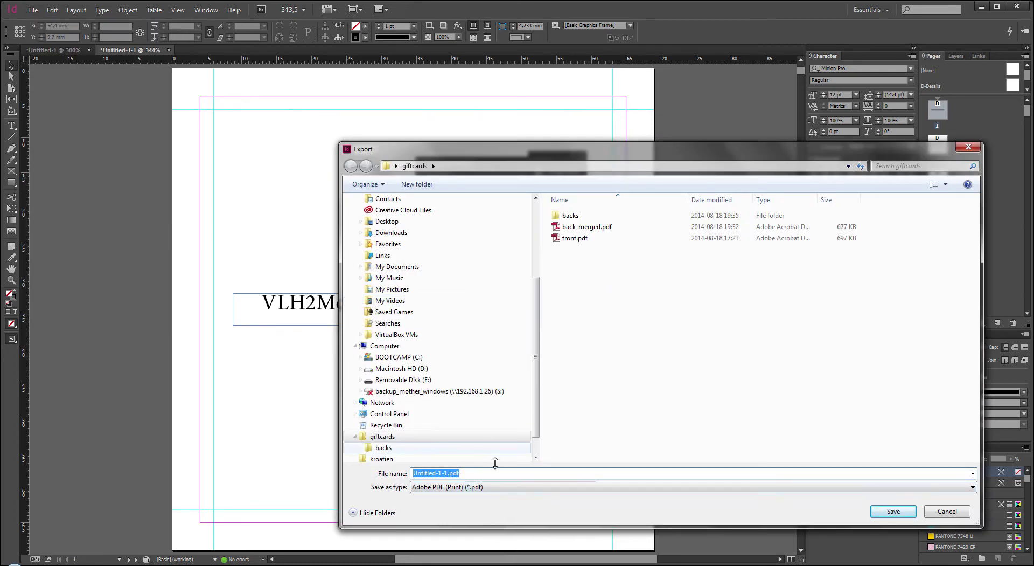
pyautogui.scroll(4, 376, 228)
pyautogui.click(376, 226)
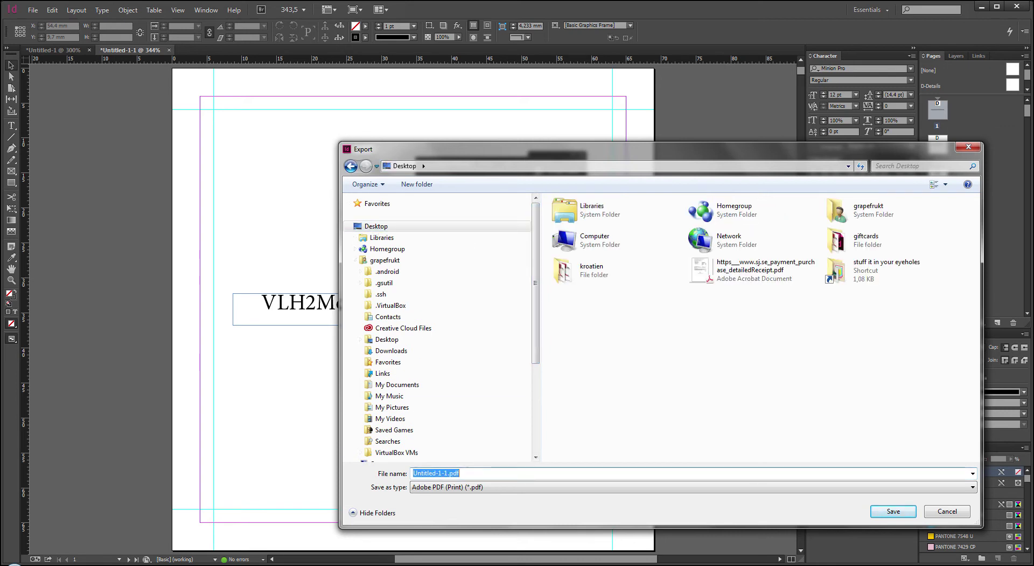
pyautogui.write('codes')
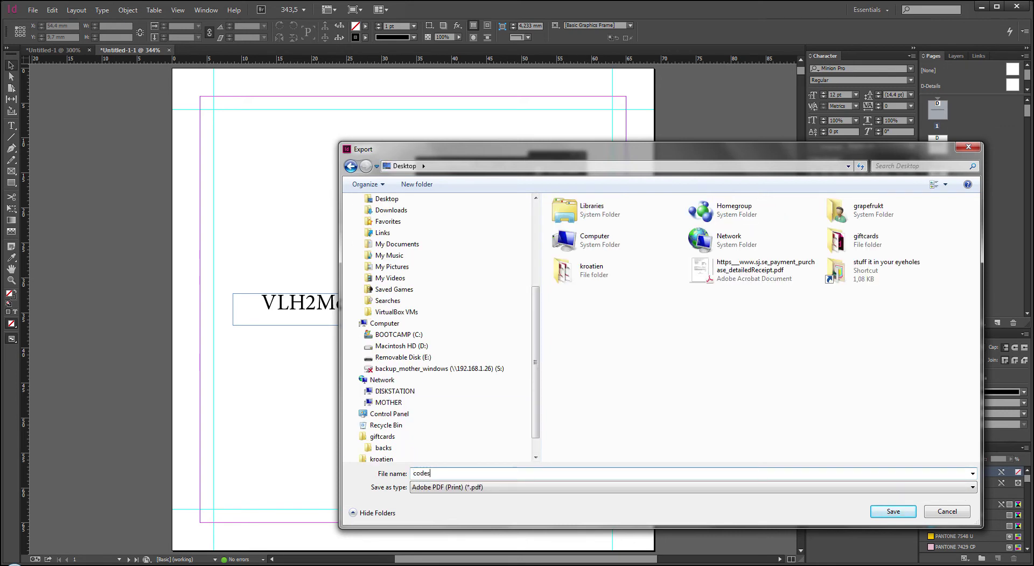
pyautogui.click(895, 511)
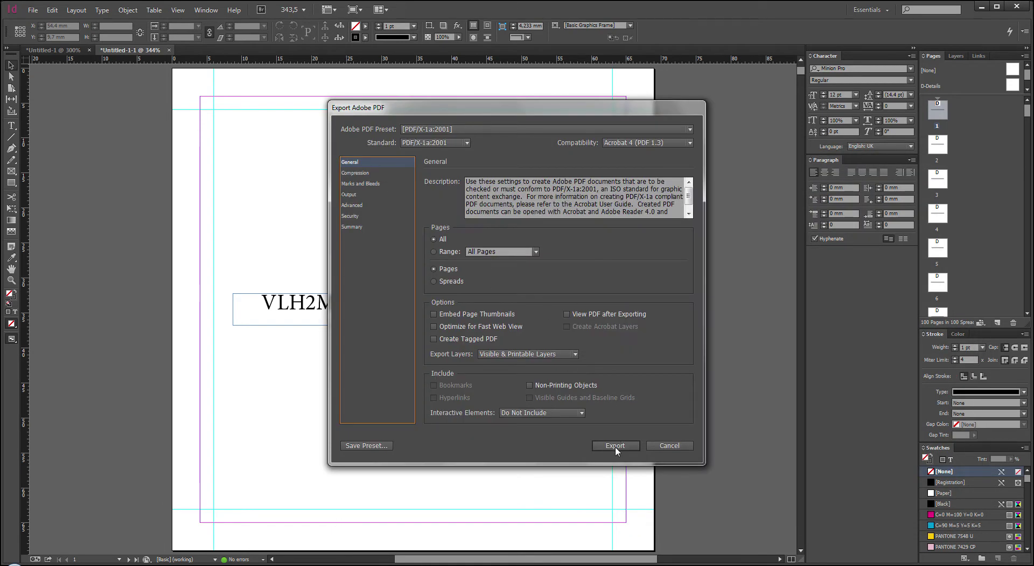
pyautogui.click(615, 446)
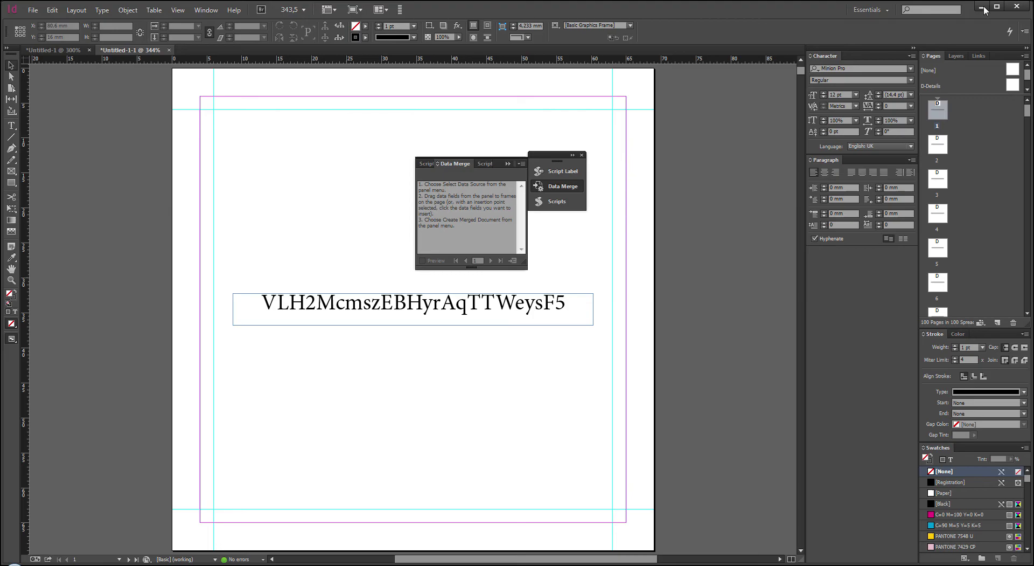
# Minimize InDesign, open codes.pdf from the Desktop folder in Acrobat, and scroll through its pages to check the keys.
pyautogui.click(983, 9)
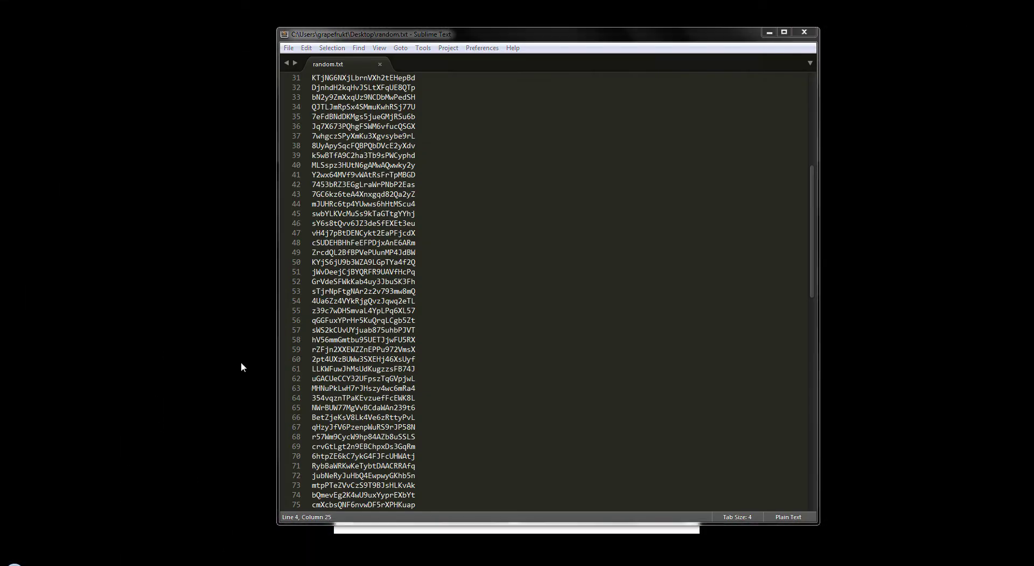
pyautogui.hotkey('alt', 'Tab')
pyautogui.click(241, 175)
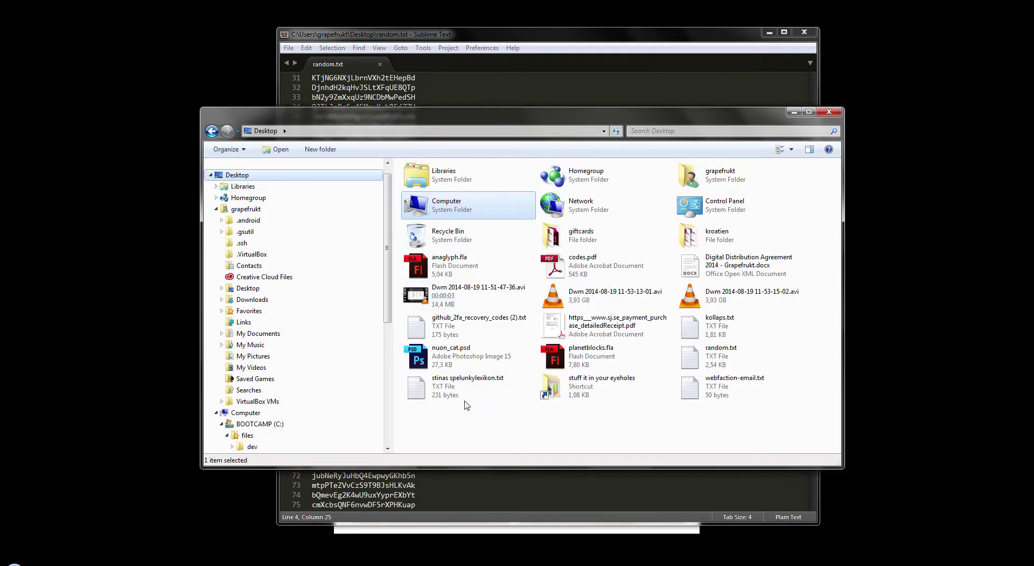
pyautogui.click(612, 442)
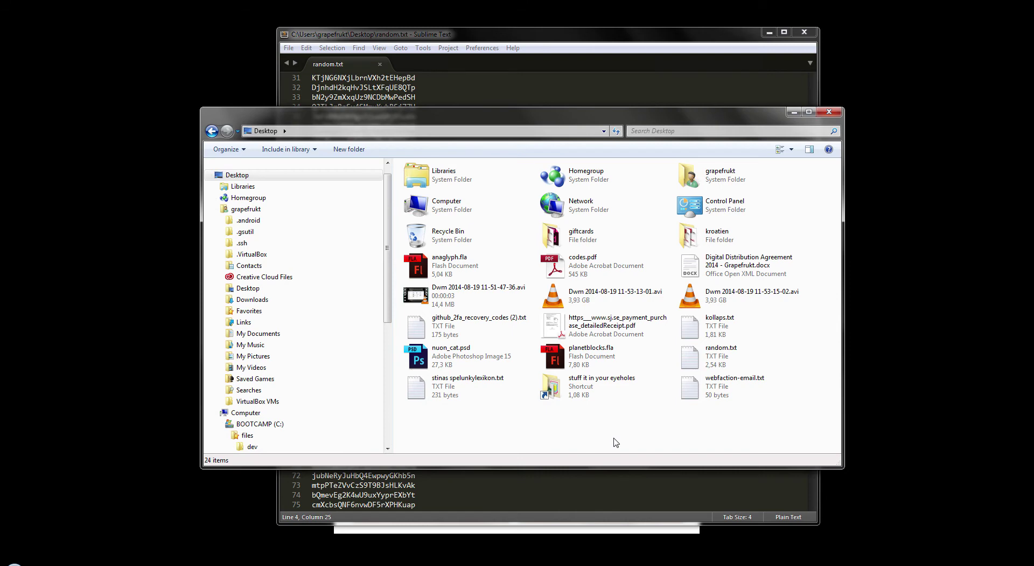
pyautogui.press('c')
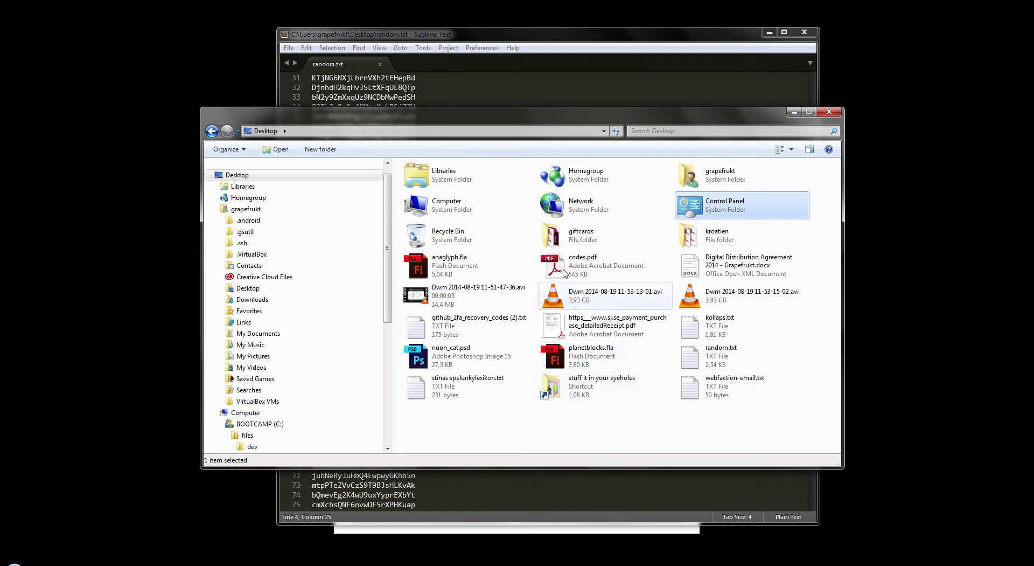
pyautogui.doubleClick(564, 274)
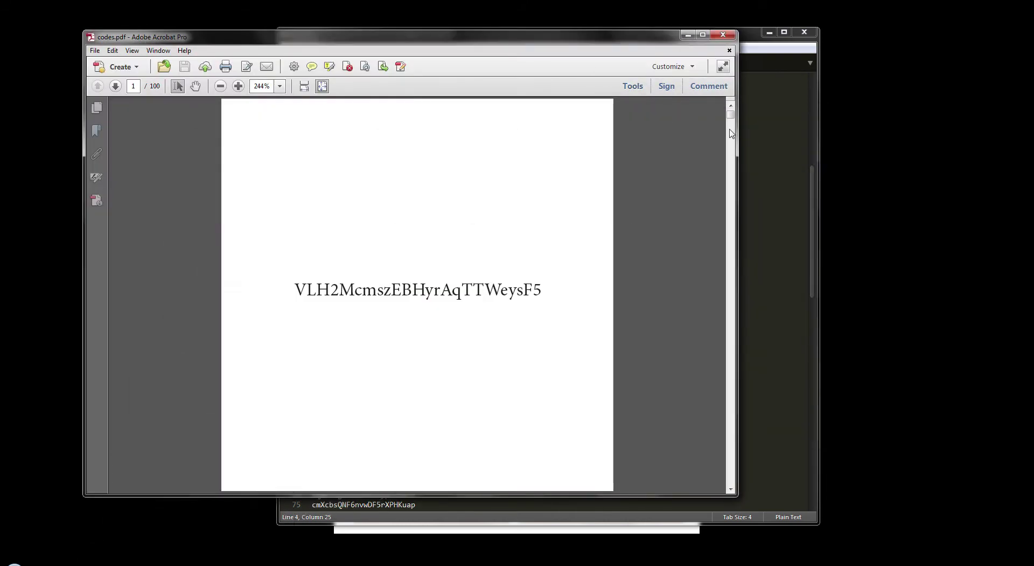
pyautogui.moveTo(731, 115); pyautogui.dragTo(752, 91)
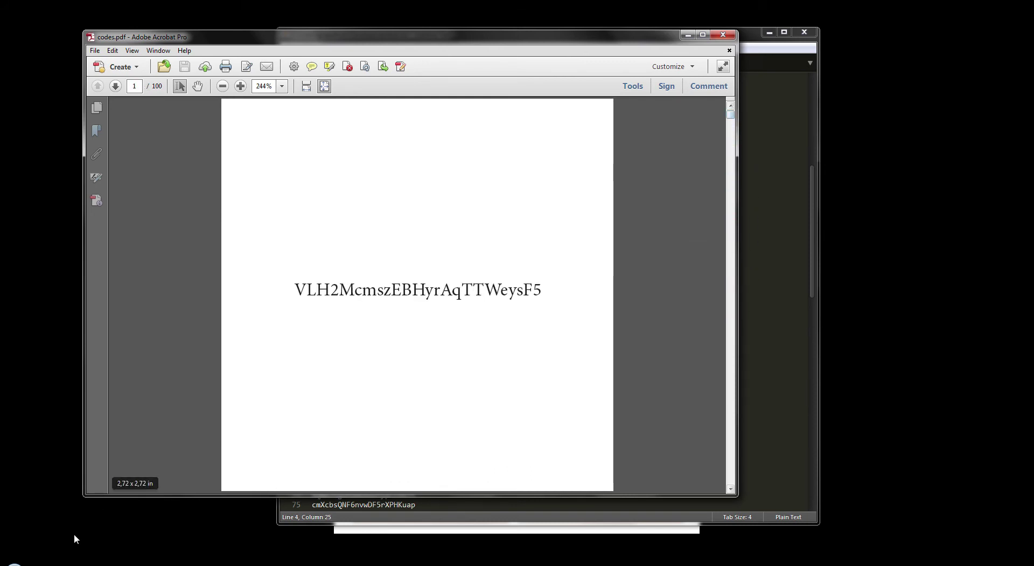
# Switch to the web browser and open MOO's Square Business Cards product page.
pyautogui.click(97, 565)
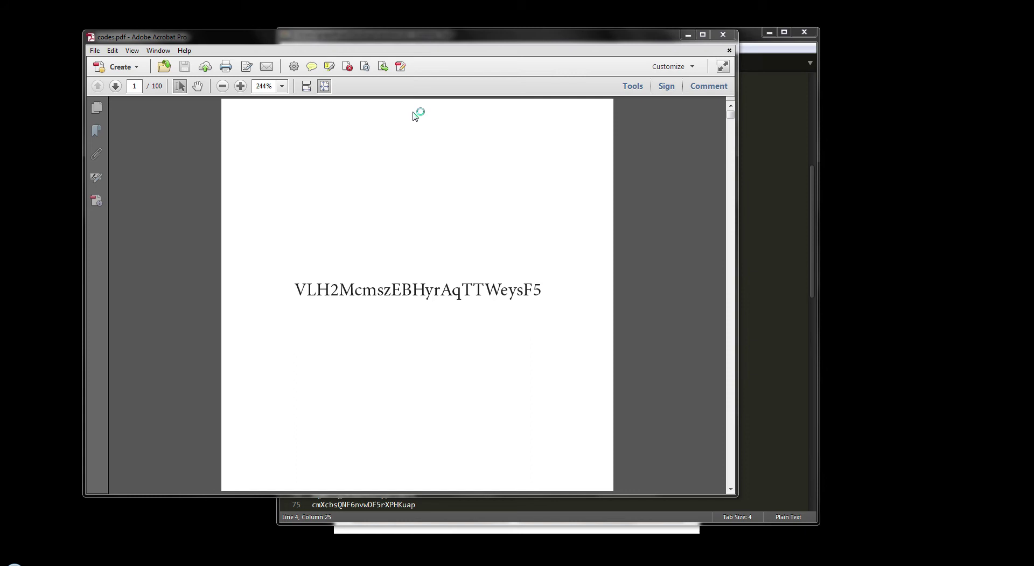
pyautogui.write('moo.com/products/square-business-cards.html')
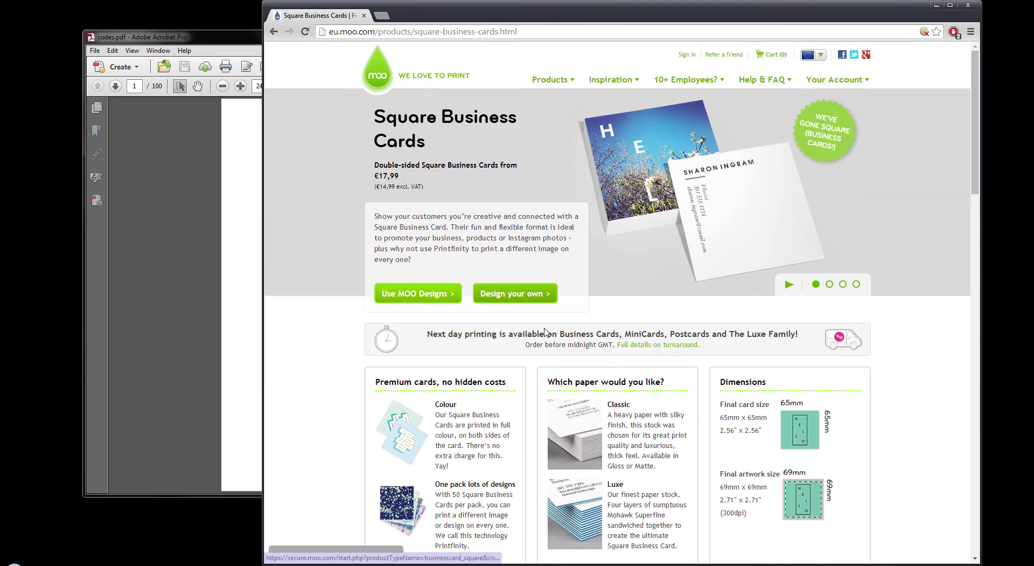
pyautogui.click(514, 293)
pyautogui.click(762, 228)
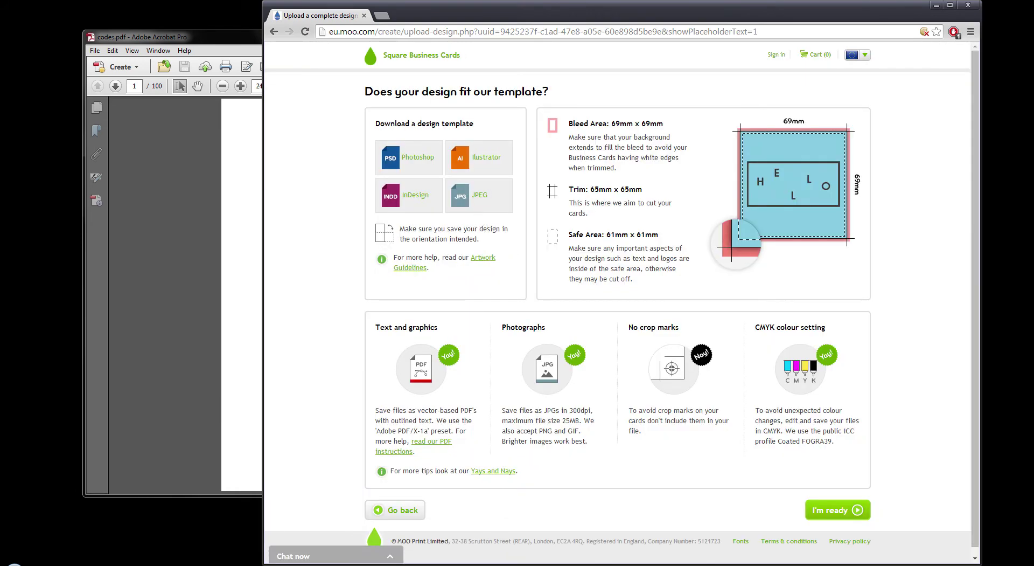
pyautogui.click(818, 508)
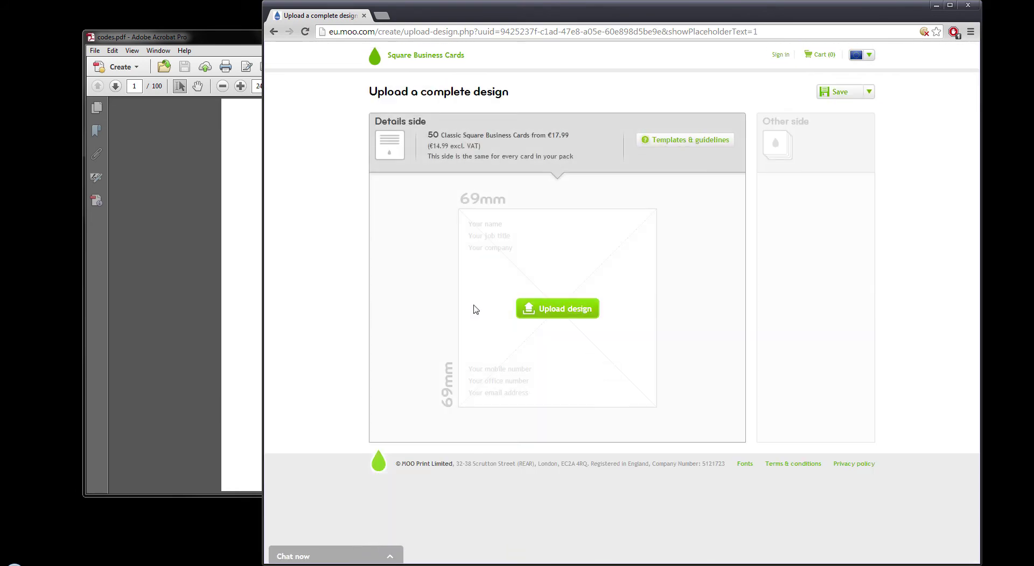
pyautogui.click(274, 31)
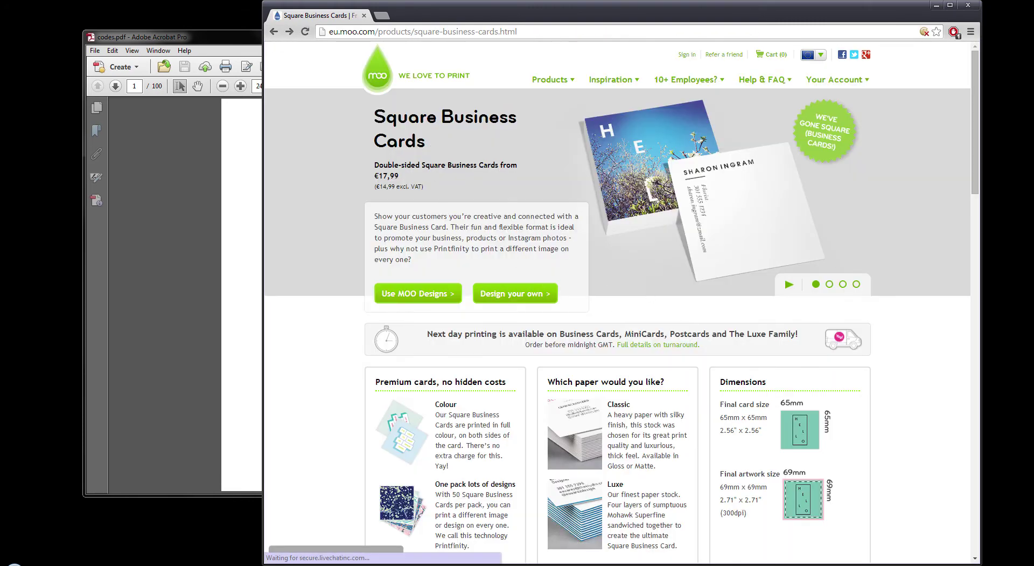
# Start a square card order with a complete design upload, and upload front.pdf from the giftcards folder as the details side.
pyautogui.click(519, 301)
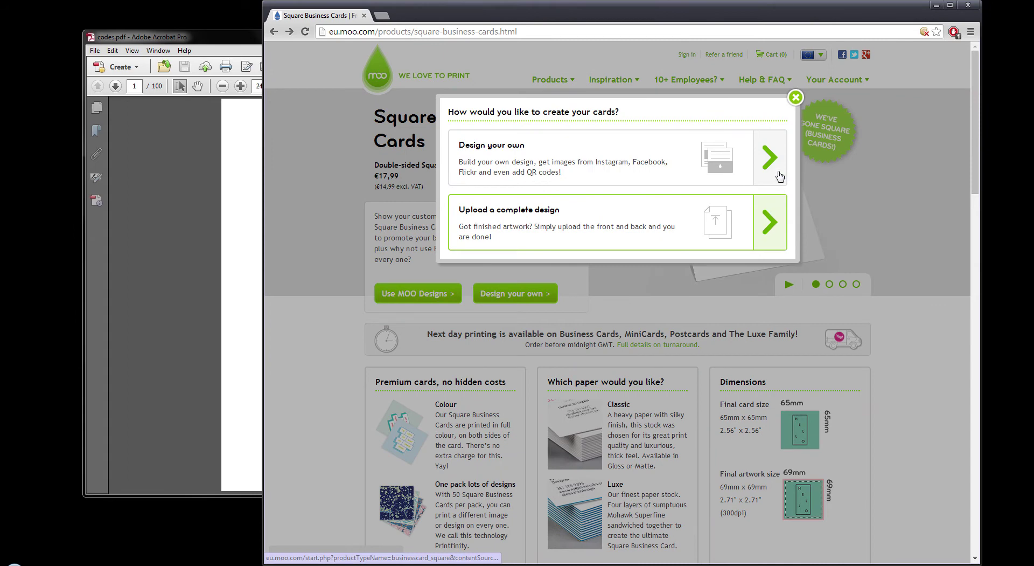
pyautogui.click(569, 238)
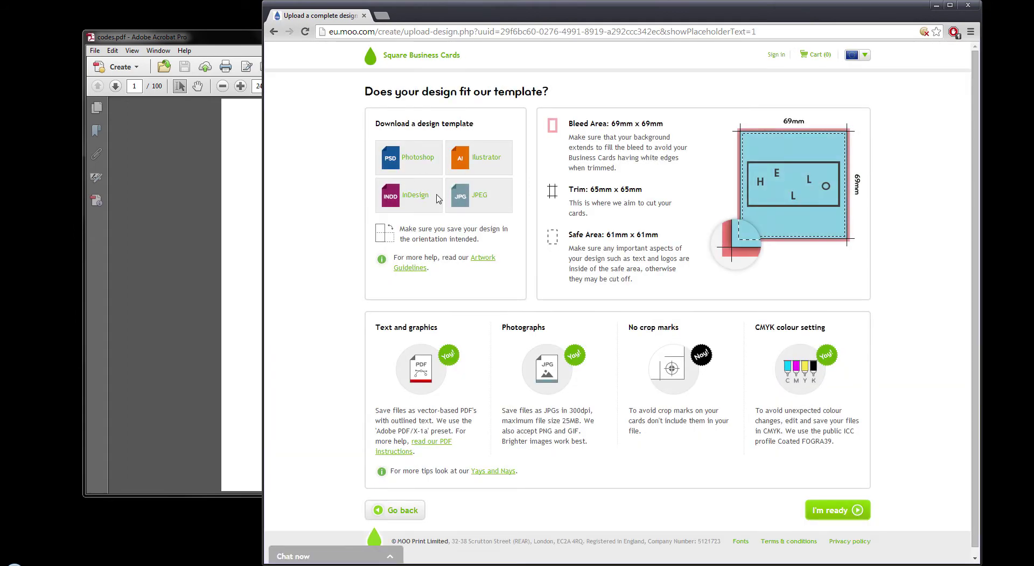
pyautogui.click(844, 506)
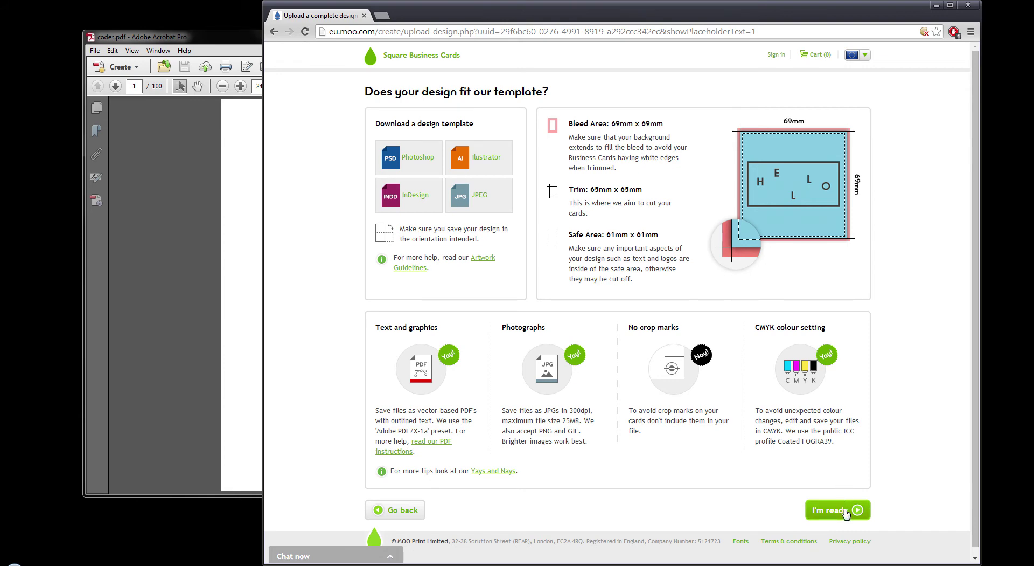
pyautogui.click(552, 321)
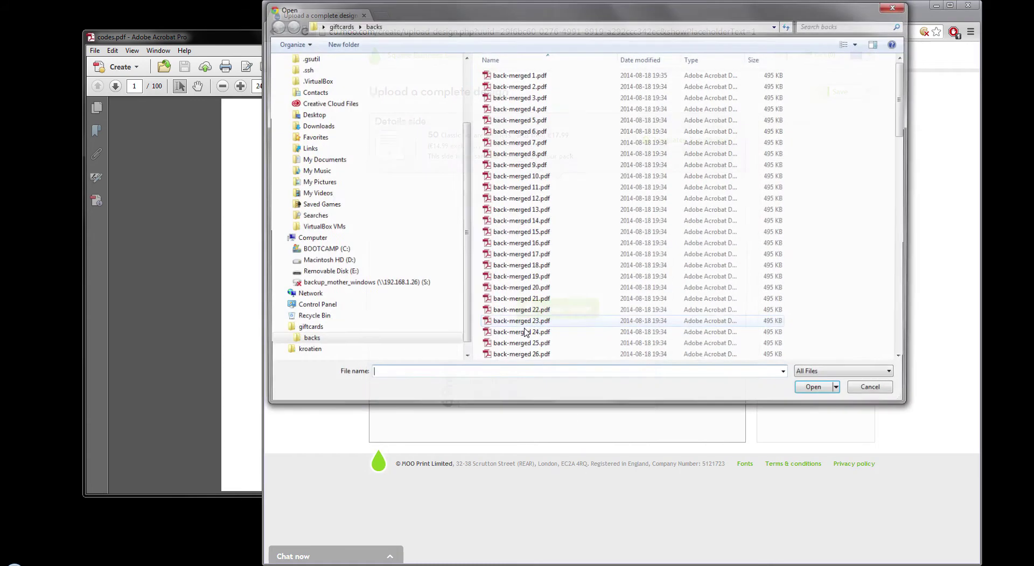
pyautogui.click(320, 331)
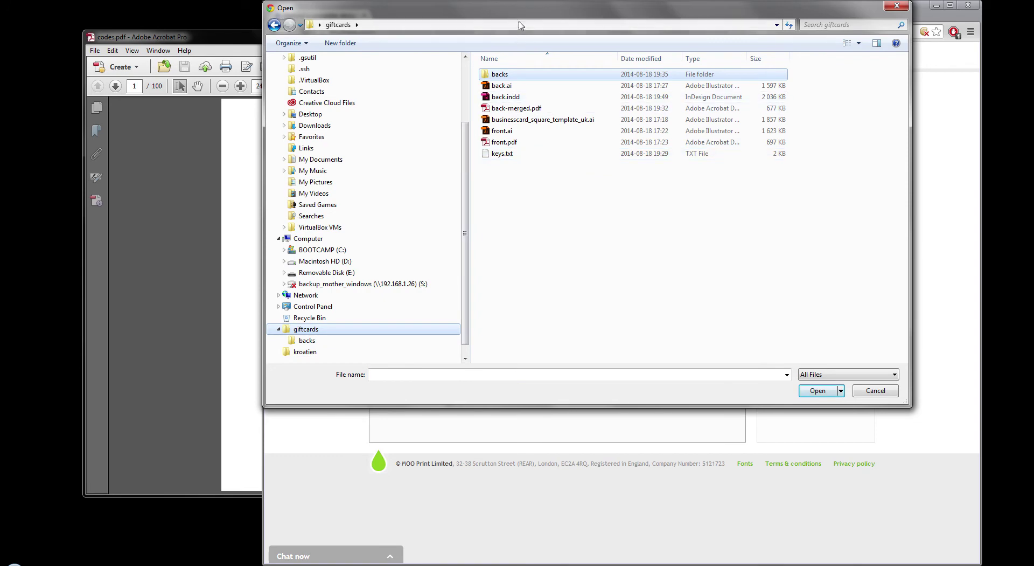
pyautogui.doubleClick(504, 142)
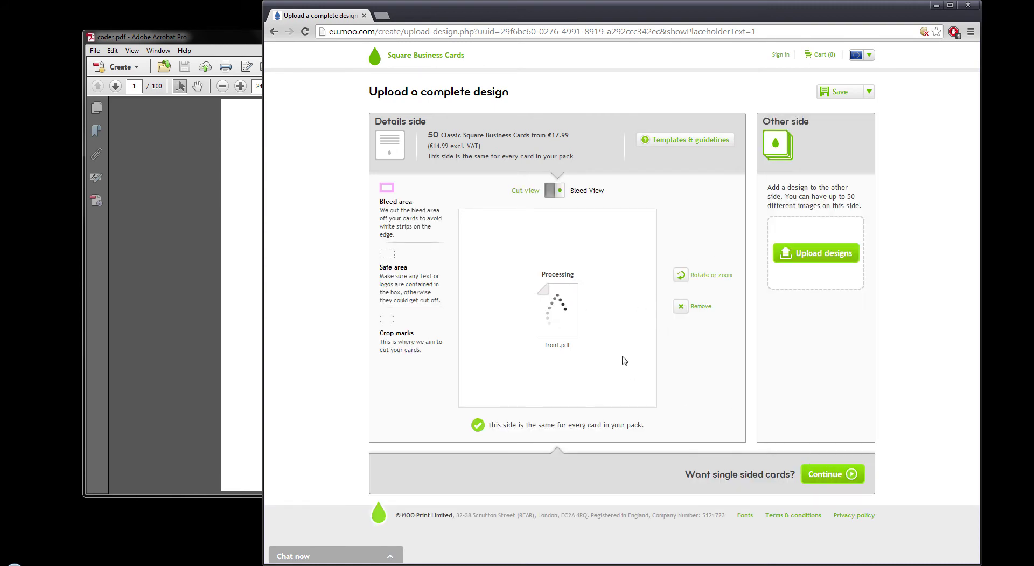
# Review the paper, finish and quantity options, return to the design upload page, and view the file selection for the other side.
pyautogui.click(832, 474)
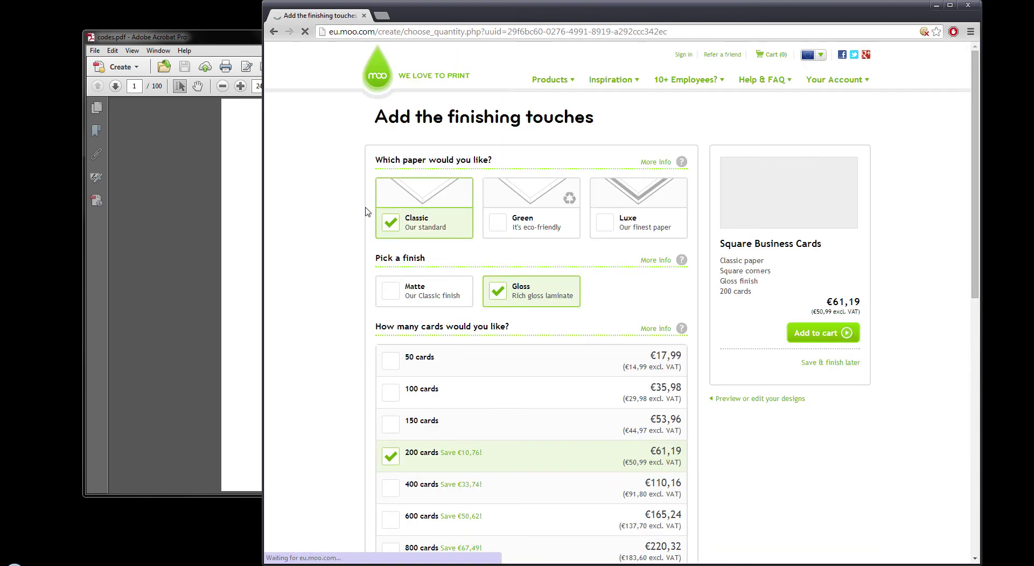
pyautogui.scroll(-4, 335, 209)
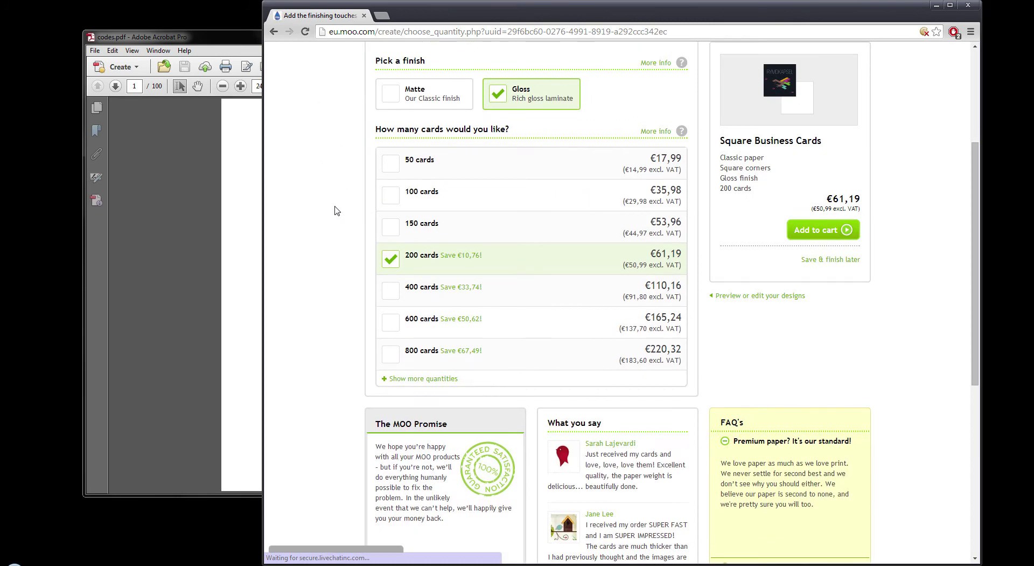
pyautogui.scroll(4, 336, 209)
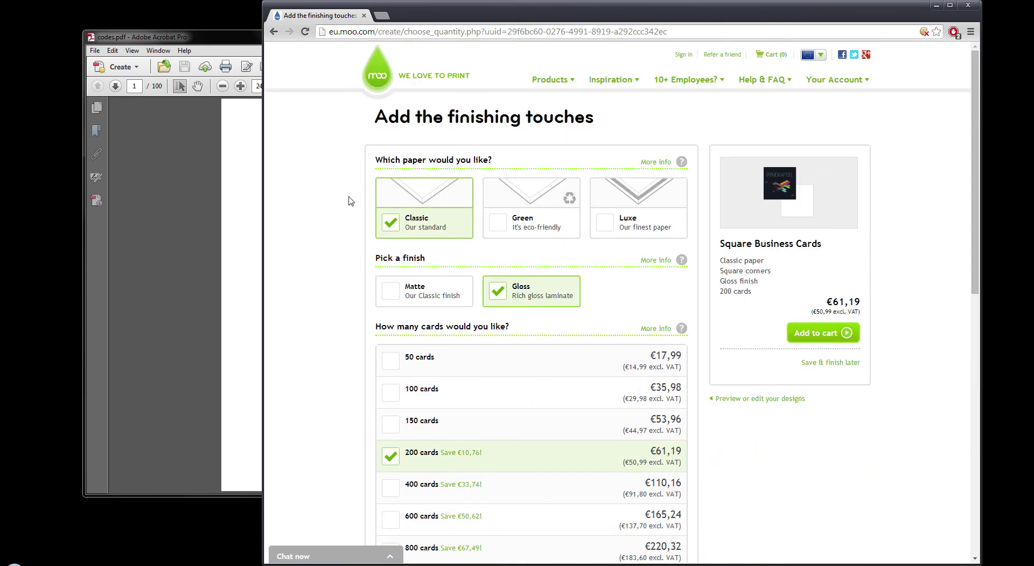
pyautogui.click(274, 32)
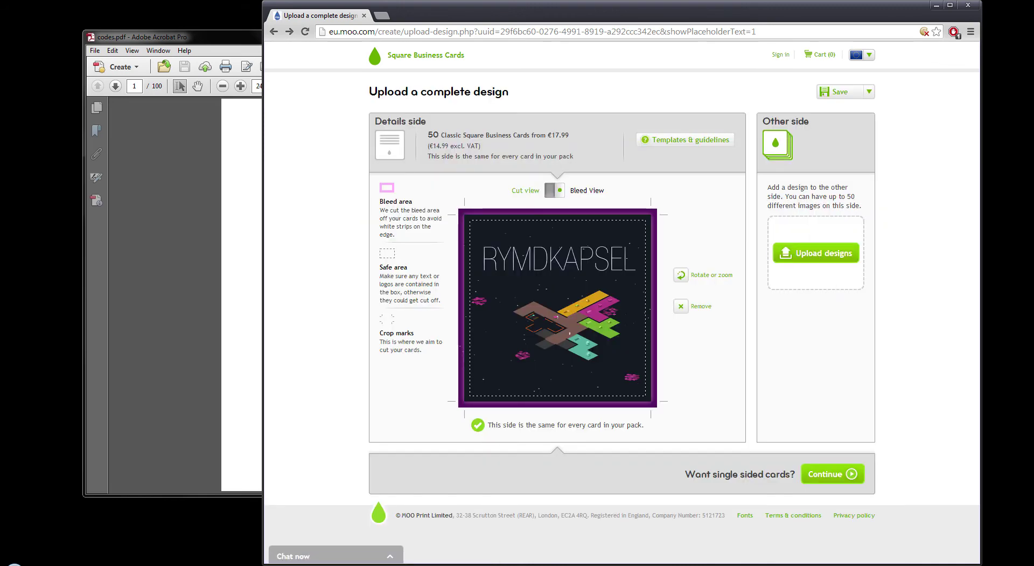
pyautogui.click(824, 251)
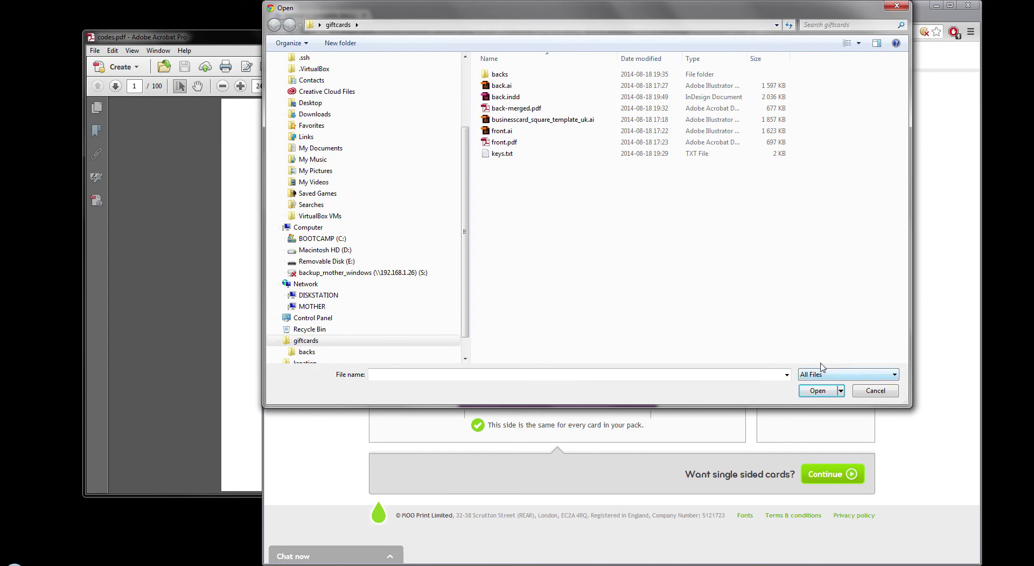
pyautogui.click(871, 393)
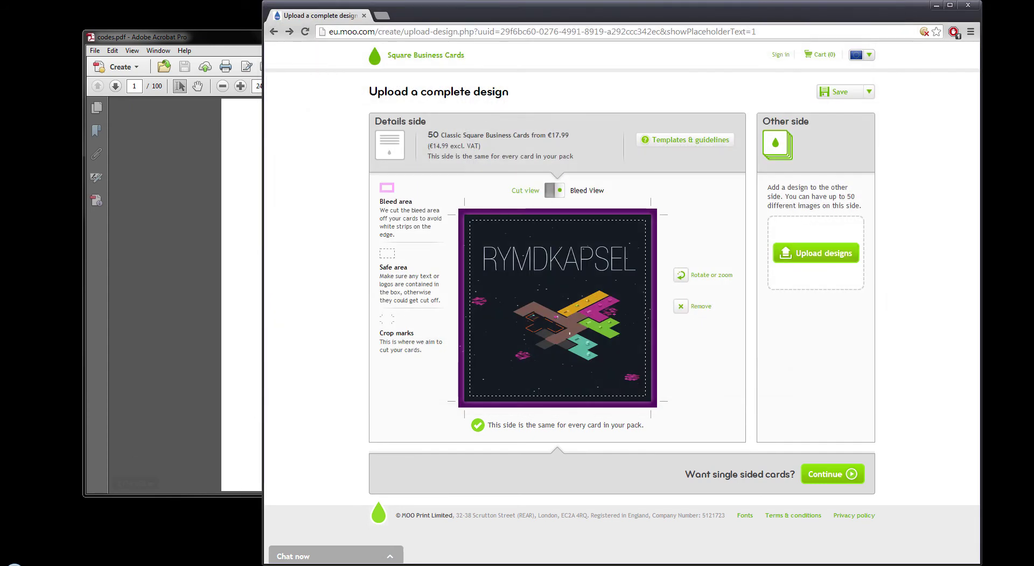
# Switch back to codes.pdf in Acrobat and scroll through its key pages.
pyautogui.click(132, 565)
pyautogui.click(132, 564)
pyautogui.click(167, 564)
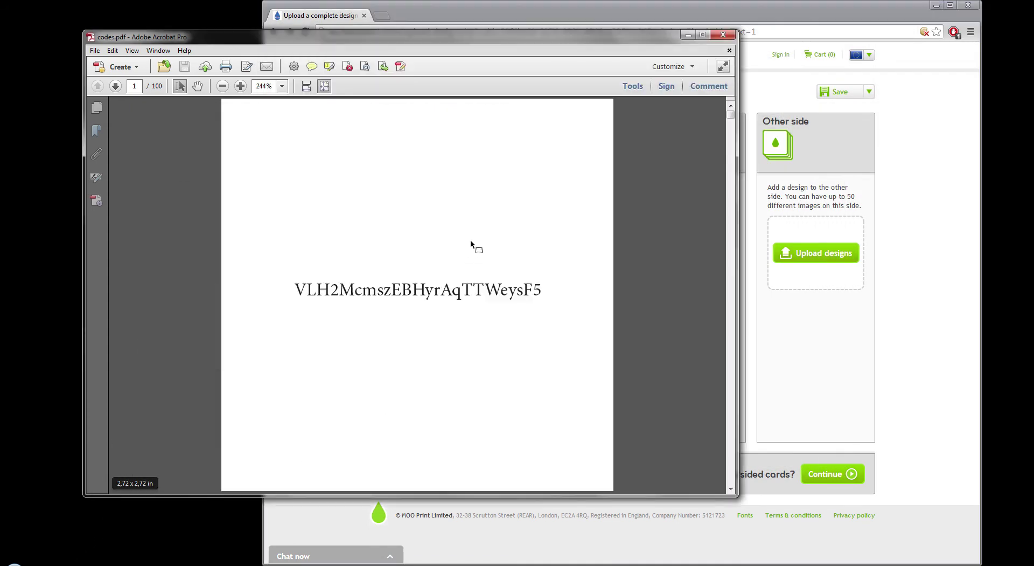
pyautogui.moveTo(732, 131); pyautogui.dragTo(545, 207)
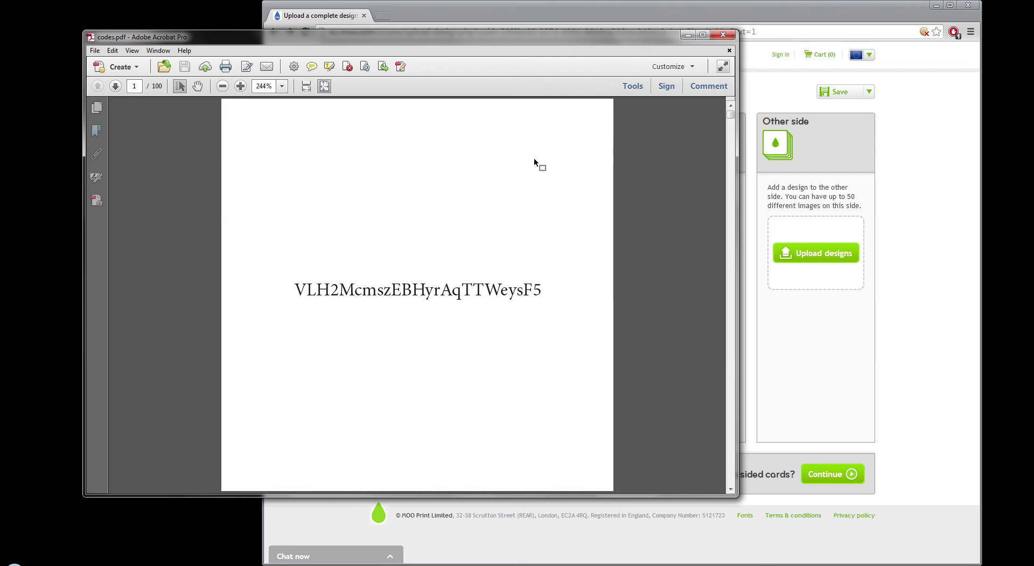
pyautogui.click(112, 51)
pyautogui.click(399, 92)
pyautogui.click(670, 66)
pyautogui.click(101, 60)
pyautogui.click(146, 50)
pyautogui.click(121, 52)
pyautogui.click(148, 49)
pyautogui.click(145, 46)
pyautogui.click(153, 49)
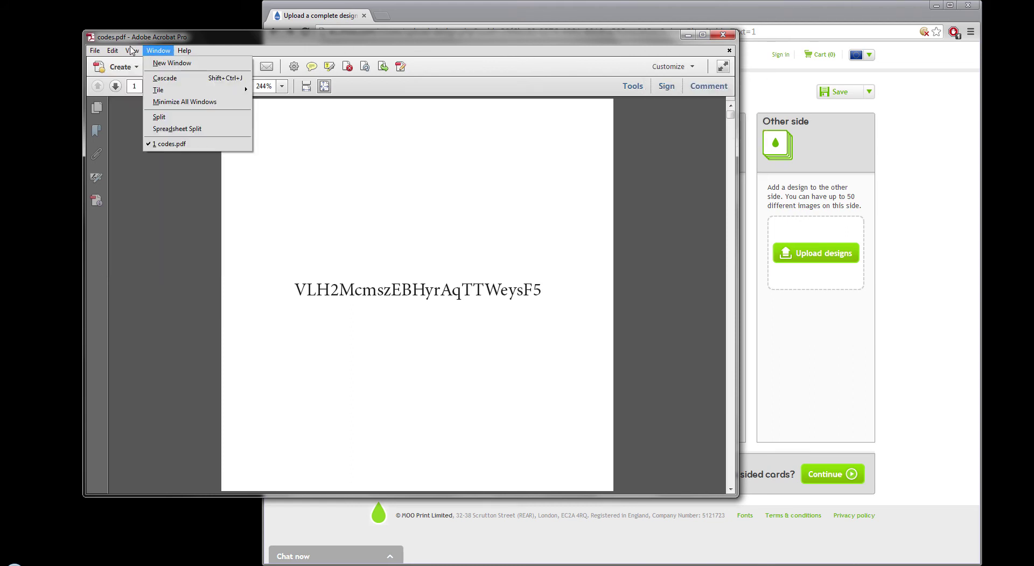
pyautogui.moveTo(116, 53)
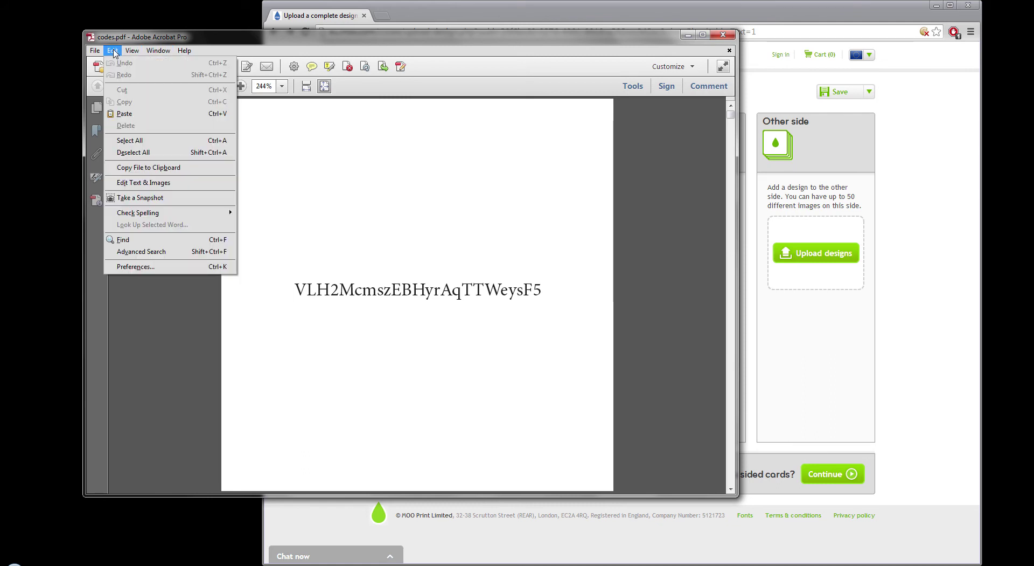
pyautogui.click(97, 108)
pyautogui.click(97, 110)
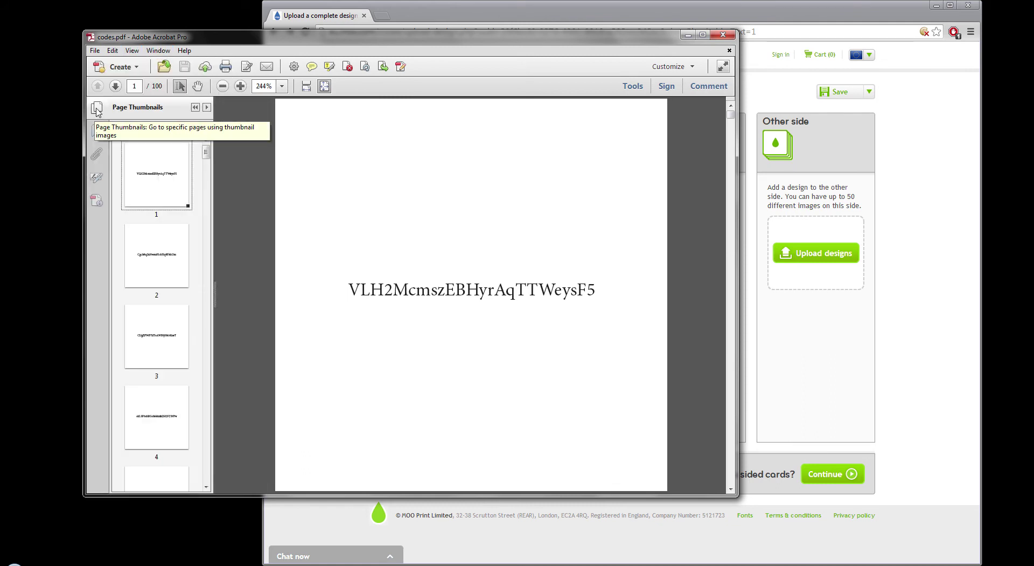
pyautogui.click(97, 109)
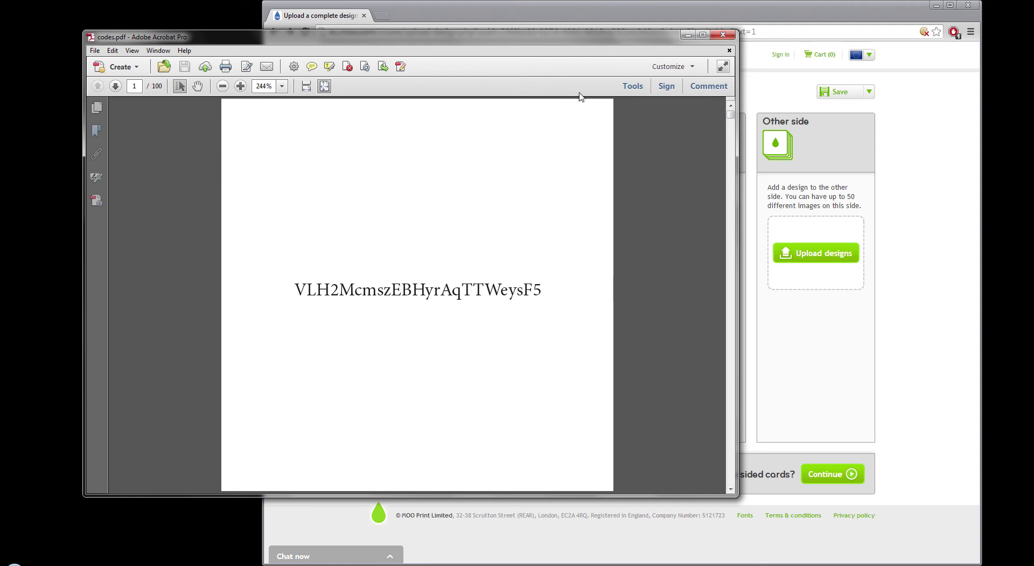
# Try to extract pages 1 to 100 of codes.pdf as separate files, with the pages deleted after extracting.
pyautogui.click(632, 87)
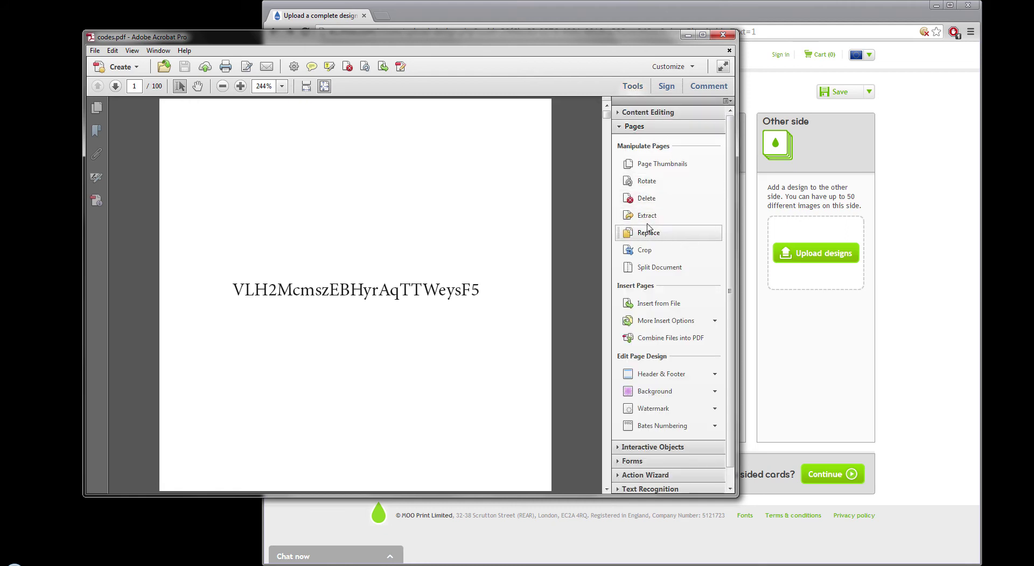
pyautogui.click(627, 218)
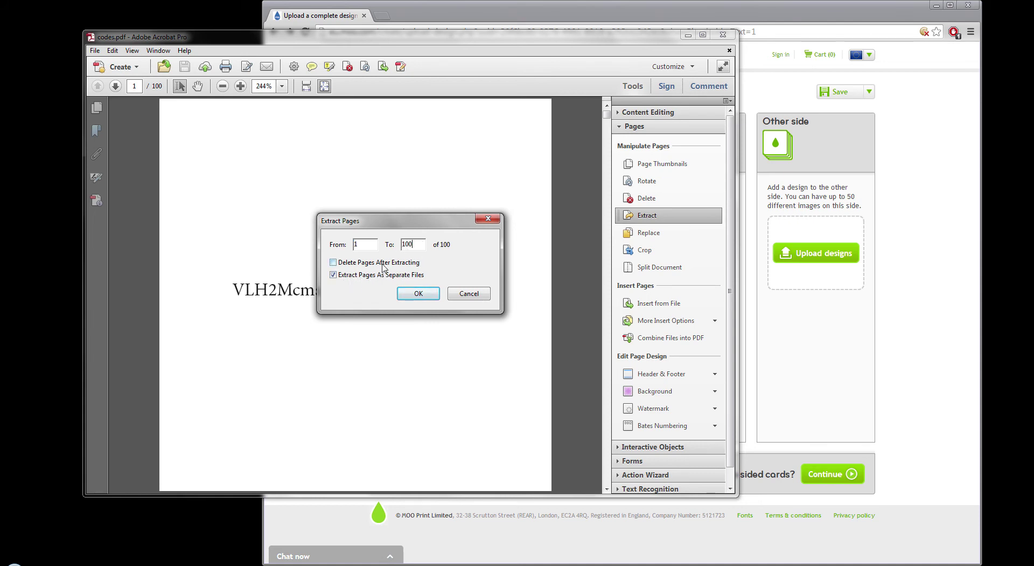
pyautogui.moveTo(411, 226); pyautogui.dragTo(409, 198)
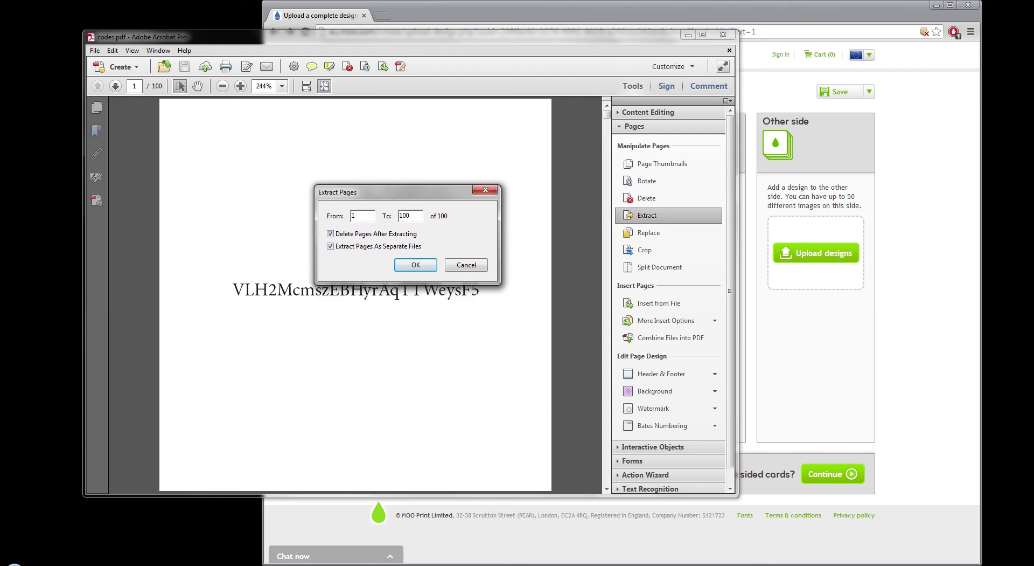
pyautogui.click(420, 266)
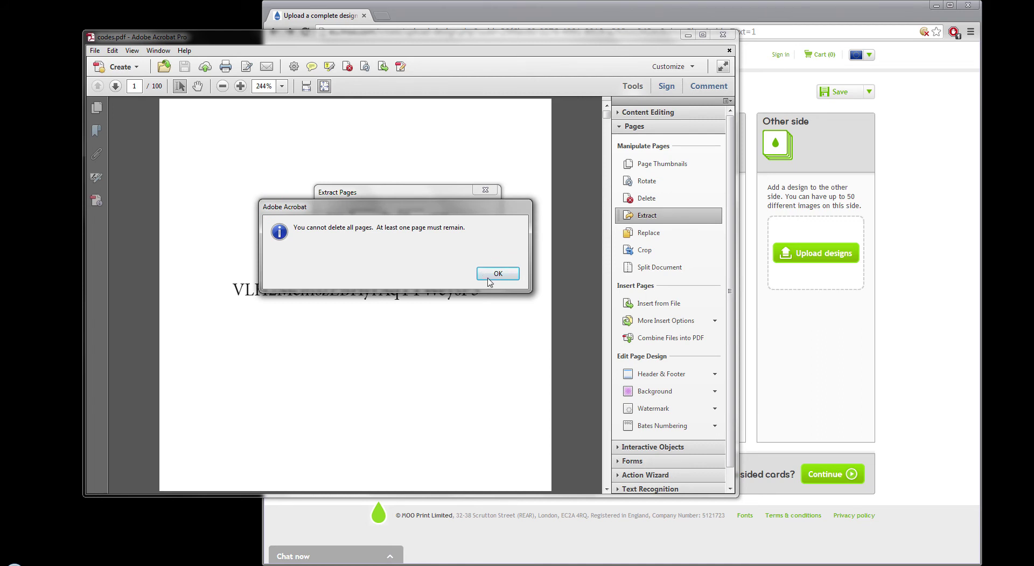
pyautogui.press('Return')
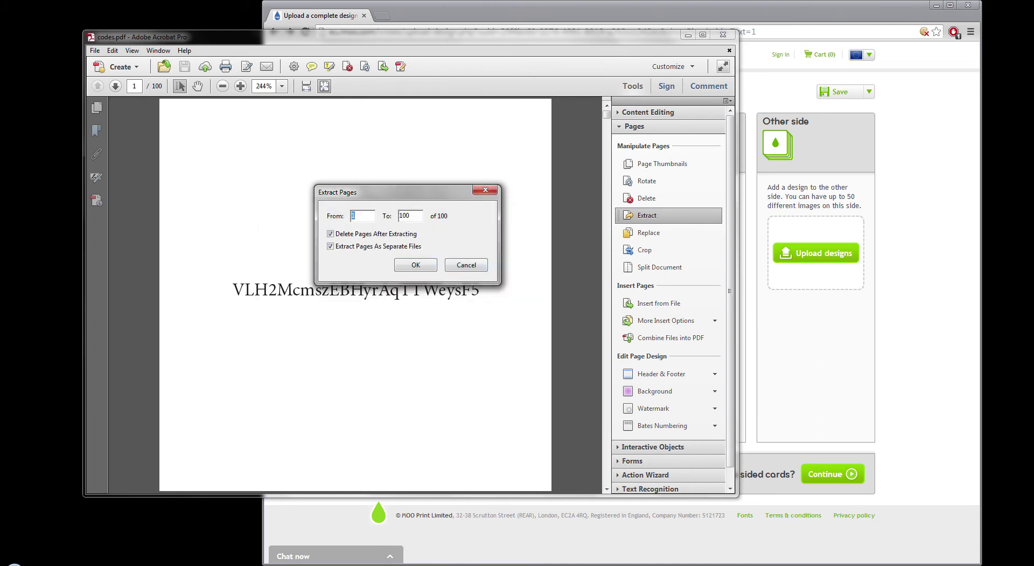
# Change the extraction range to pages 2 to 100 and confirm deleting those pages from the document.
pyautogui.click(421, 265)
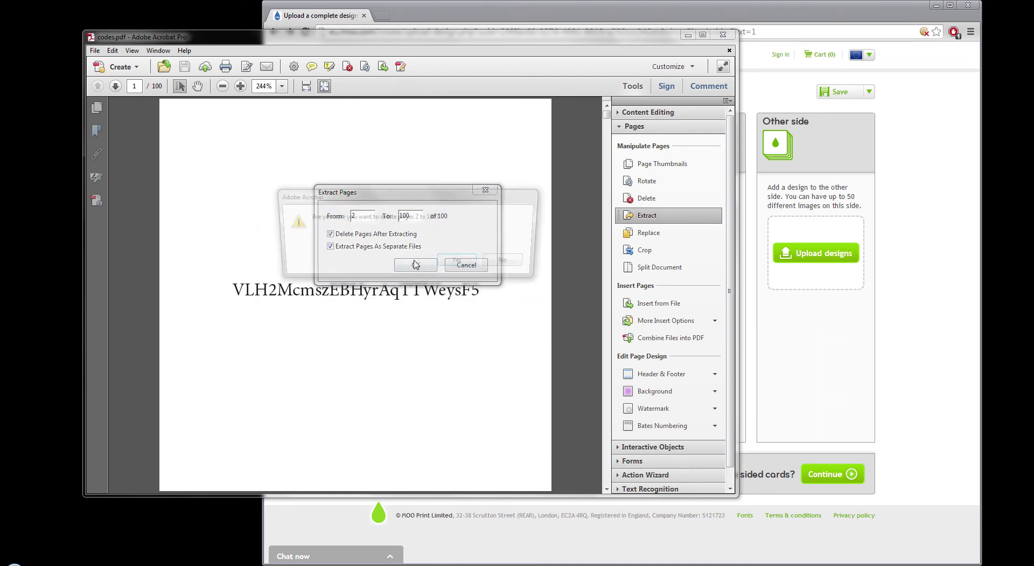
pyautogui.click(461, 263)
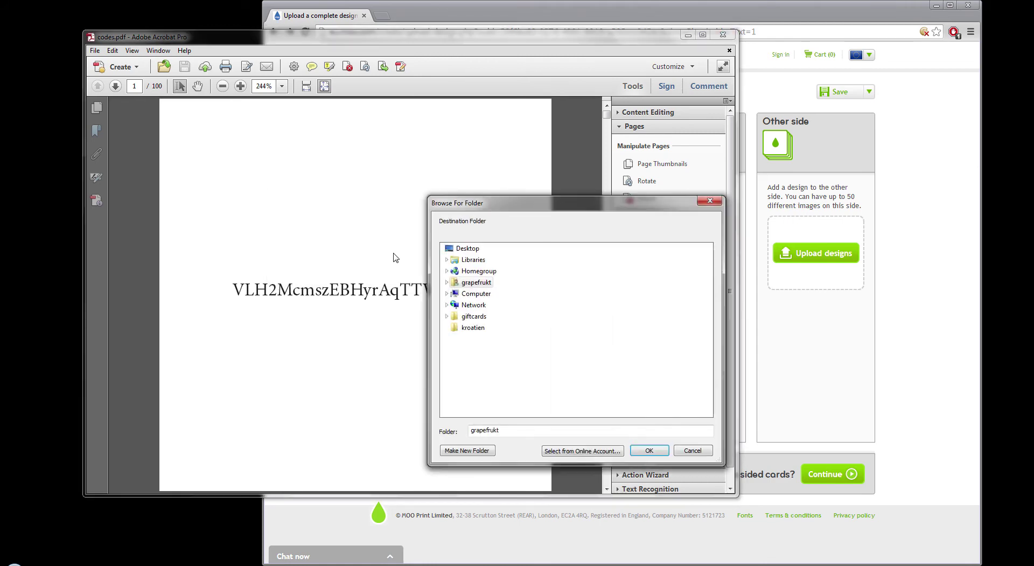
pyautogui.click(476, 450)
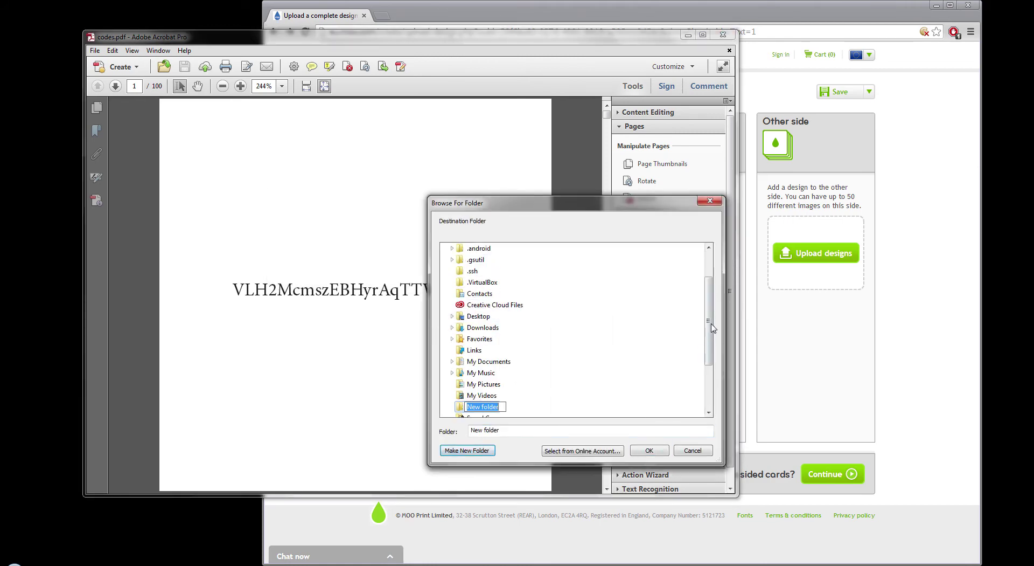
pyautogui.moveTo(710, 328); pyautogui.dragTo(702, 368)
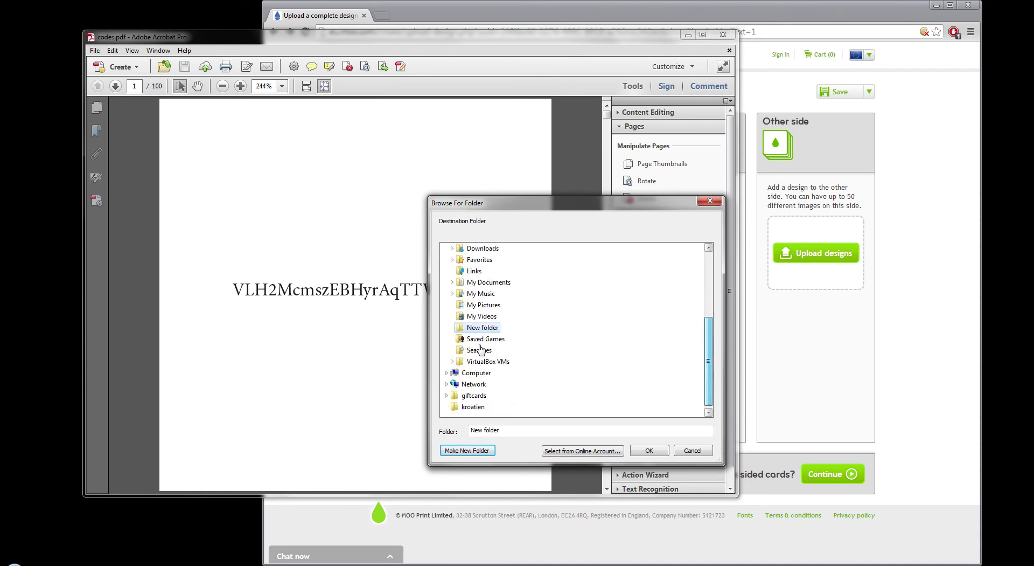
pyautogui.scroll(3, 481, 283)
pyautogui.click(447, 271)
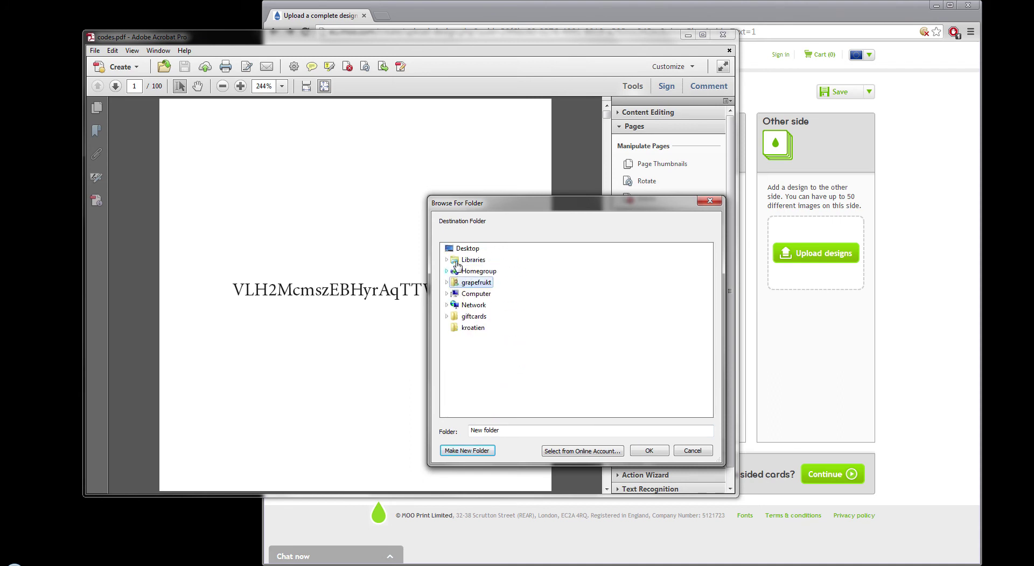
# Create a folder named 123 on the Desktop and extract the pages into it.
pyautogui.click(467, 248)
pyautogui.click(467, 450)
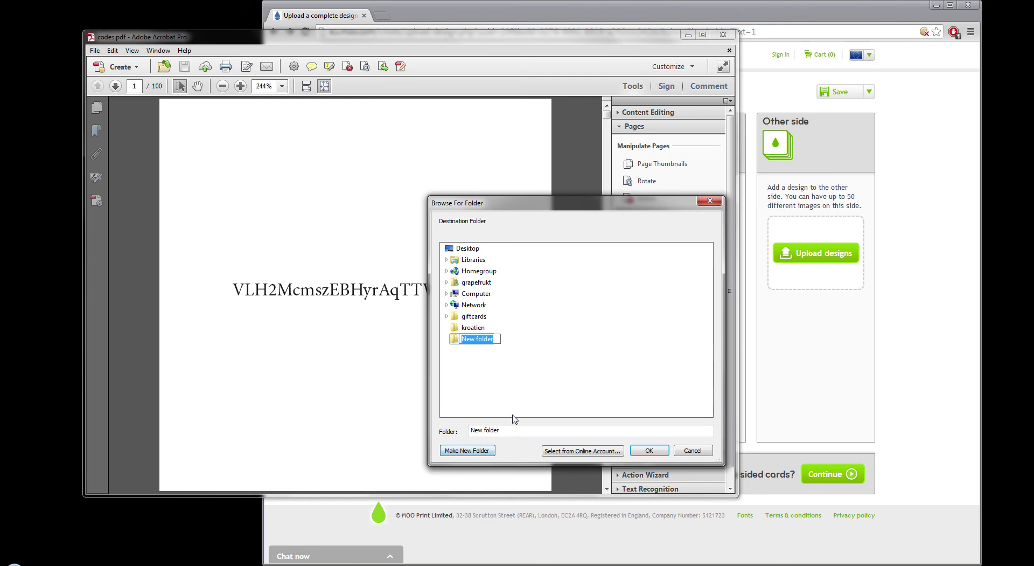
pyautogui.write('123')
pyautogui.press('Return')
pyautogui.click(648, 449)
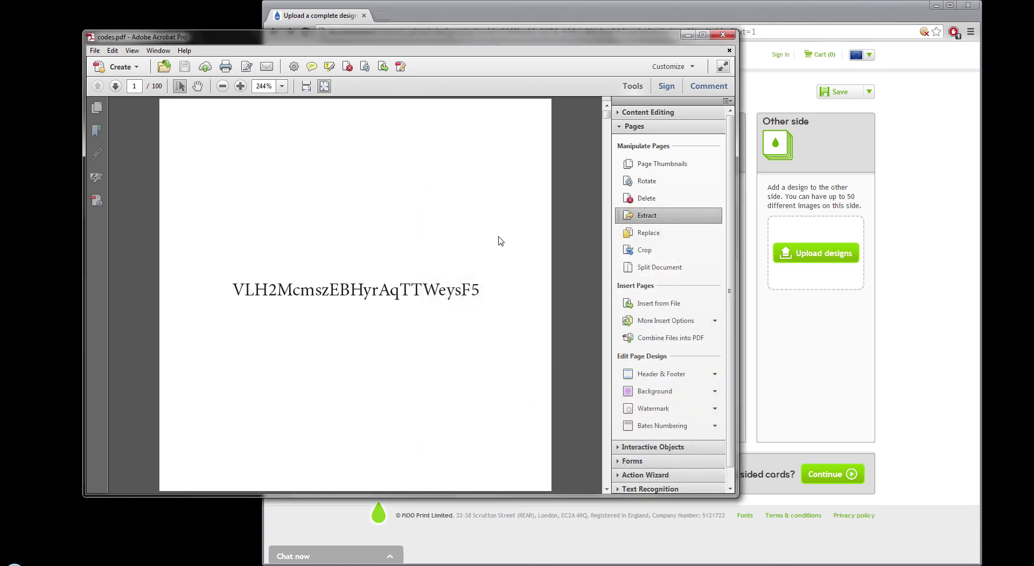
# Open the 123 folder in the file explorer and look through the extracted PDF files.
pyautogui.click(193, 565)
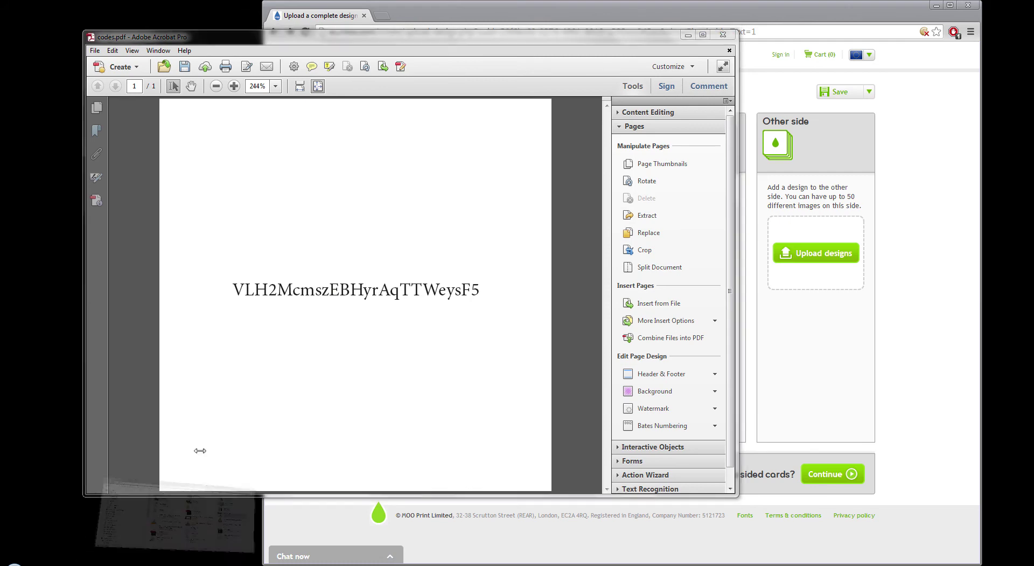
pyautogui.doubleClick(559, 248)
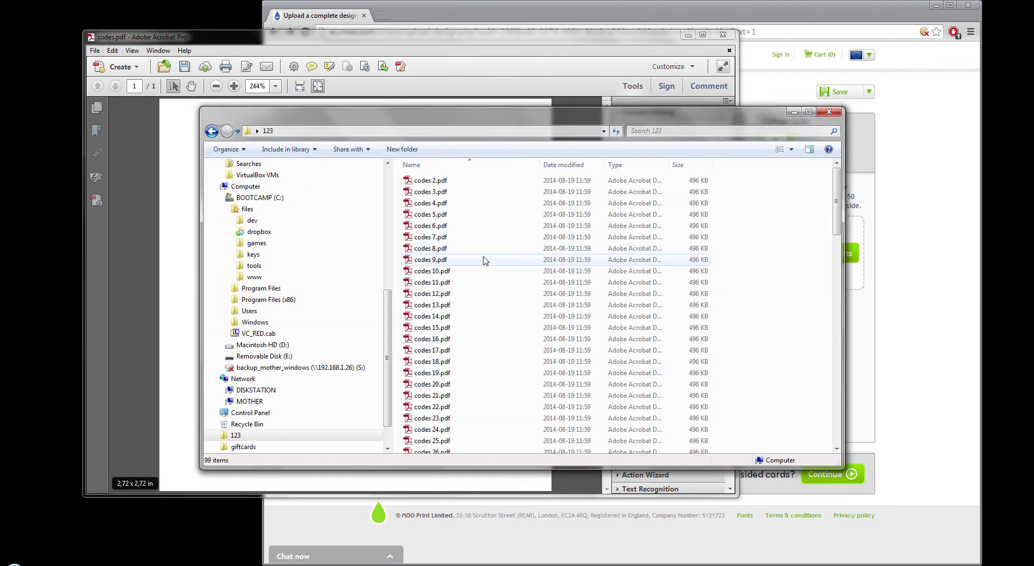
pyautogui.moveTo(838, 222); pyautogui.dragTo(840, 417)
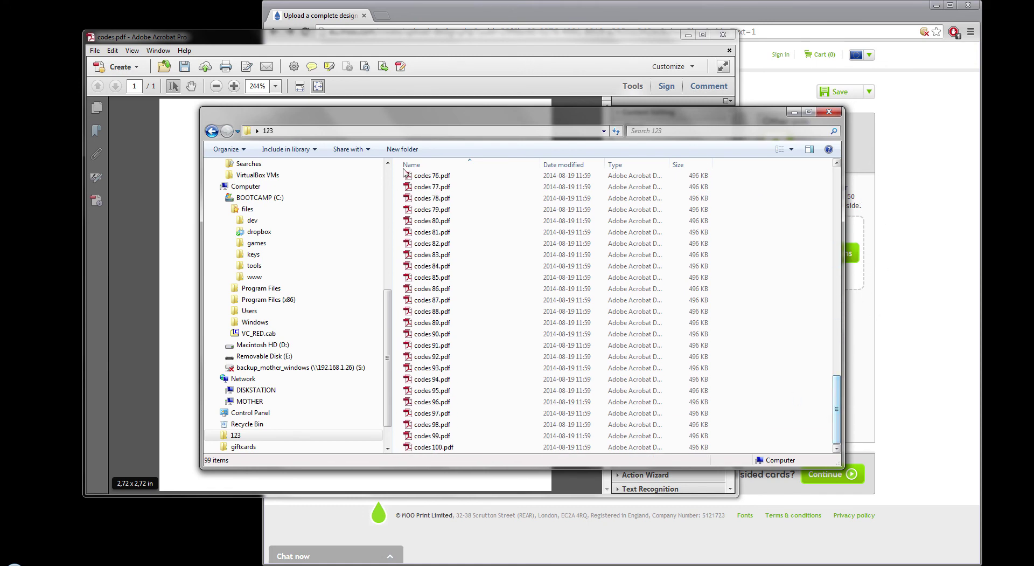
# Switch back to Acrobat and save the remaining page as codes 1.pdf in the 123 folder.
pyautogui.moveTo(156, 37); pyautogui.dragTo(181, 31)
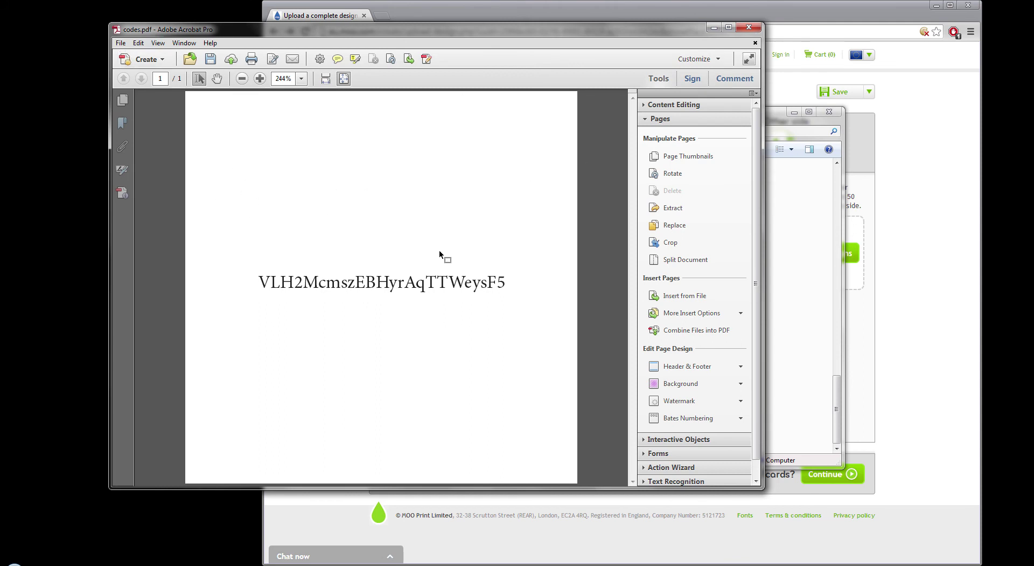
pyautogui.click(121, 43)
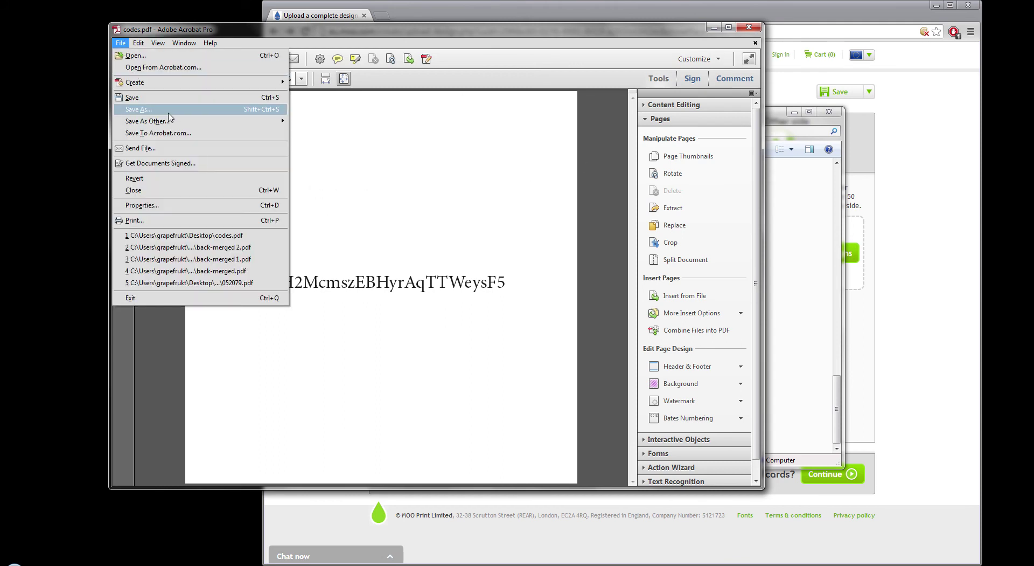
pyautogui.click(537, 207)
pyautogui.hotkey('ctrl', 'shift', 's')
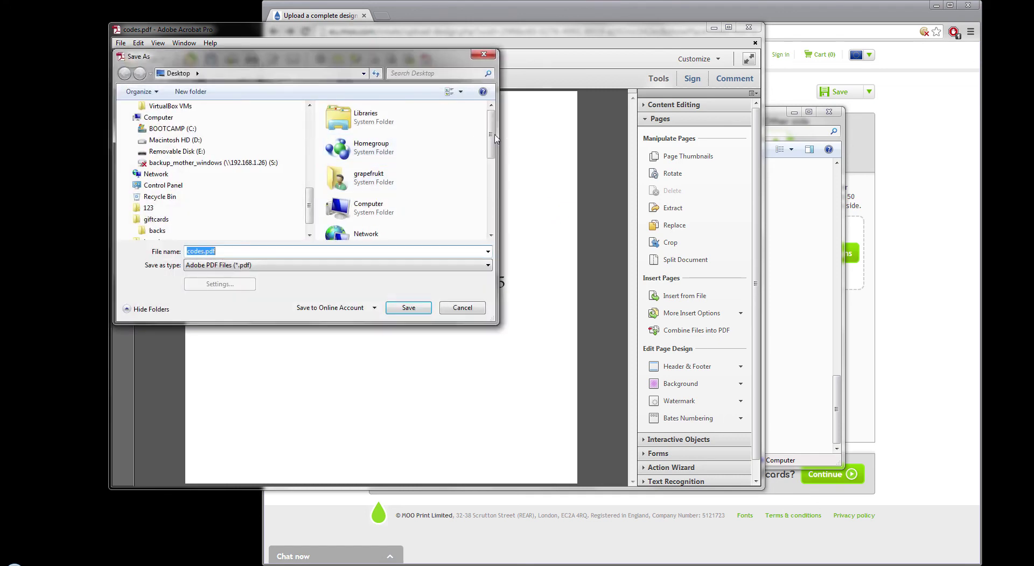
pyautogui.scroll(-2, 488, 214)
pyautogui.moveTo(487, 210); pyautogui.dragTo(490, 182)
pyautogui.doubleClick(374, 132)
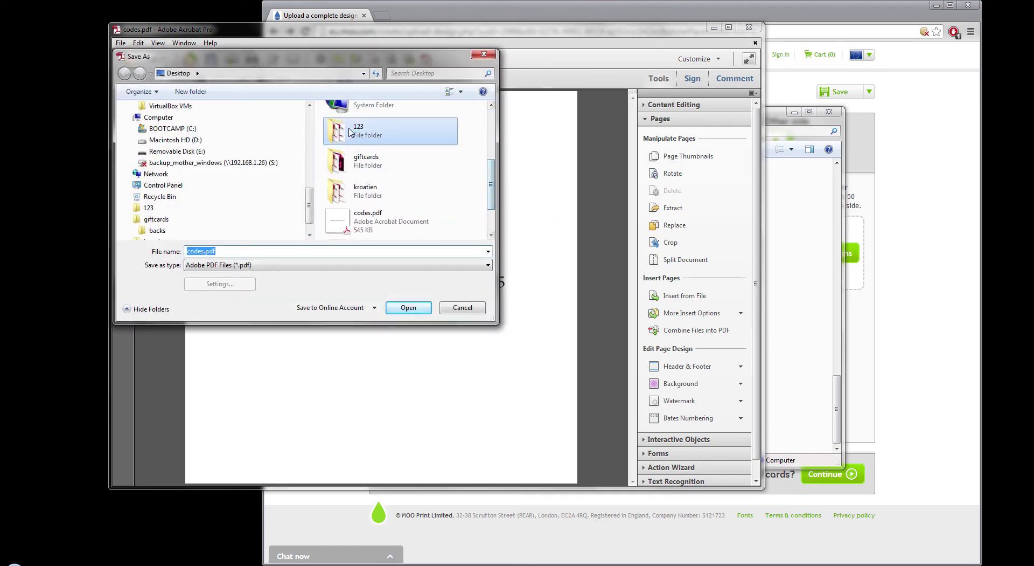
pyautogui.click(205, 251)
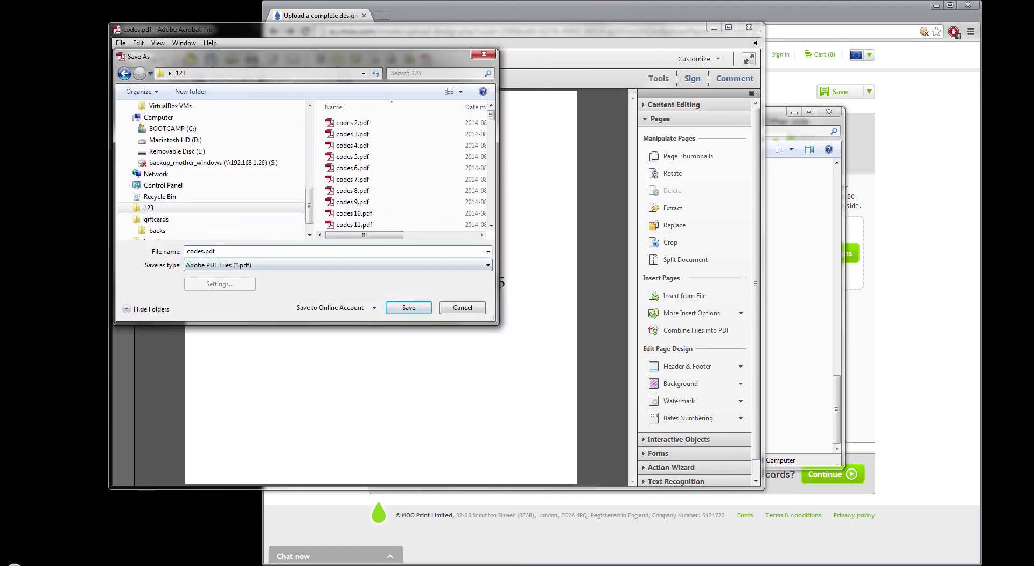
pyautogui.write('1')
pyautogui.click(408, 307)
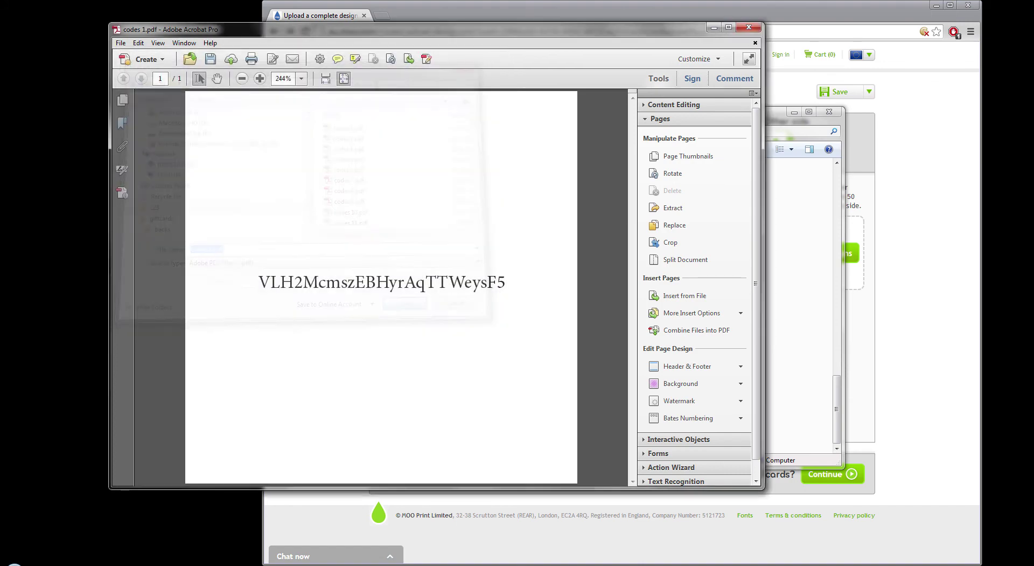
# Switch to the web browser and upload codes 1.pdf through codes 10.pdf from the 123 folder as the other side's designs.
pyautogui.click(712, 28)
pyautogui.click(648, 24)
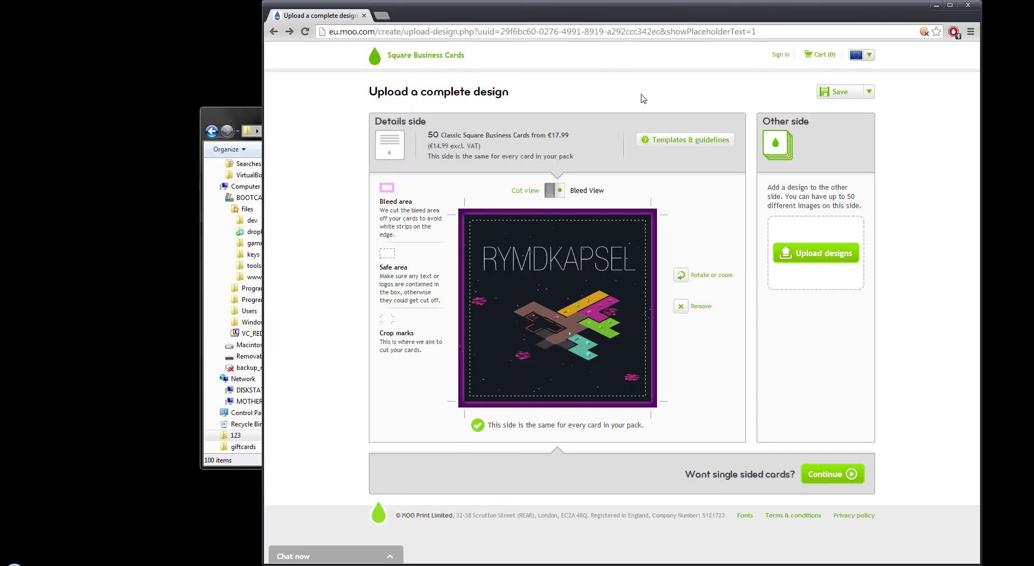
pyautogui.click(810, 253)
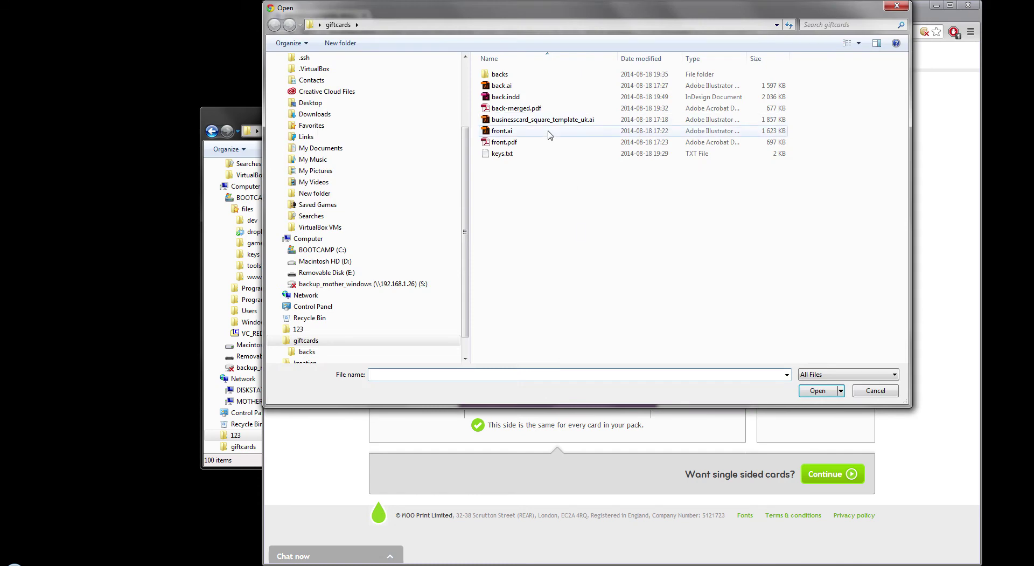
pyautogui.click(298, 329)
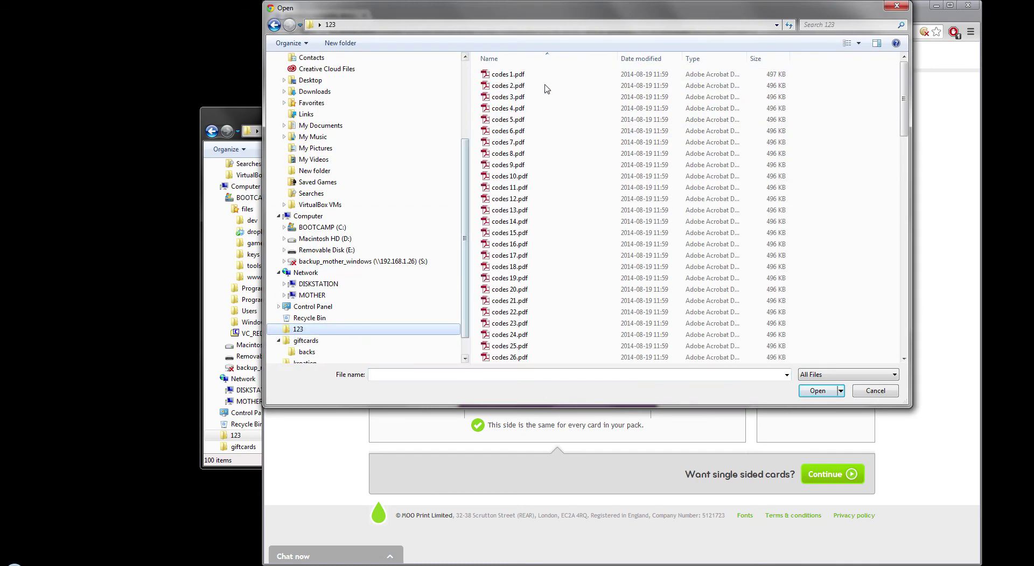
pyautogui.click(544, 77)
pyautogui.keyDown('shift'); pyautogui.click(529, 179); pyautogui.keyUp('shift')
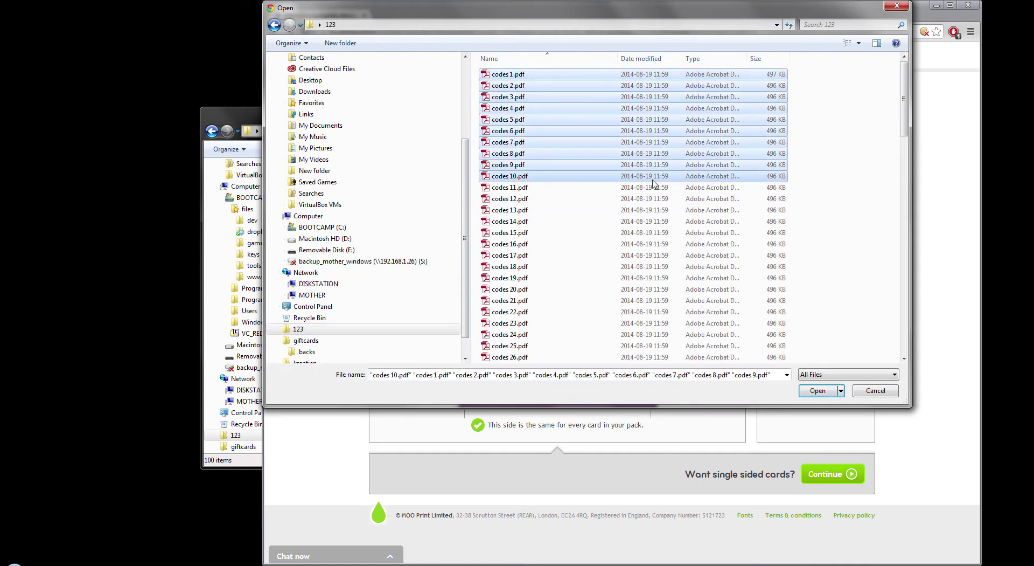
pyautogui.scroll(-17, 890, 203)
pyautogui.scroll(17, 890, 204)
pyautogui.click(817, 391)
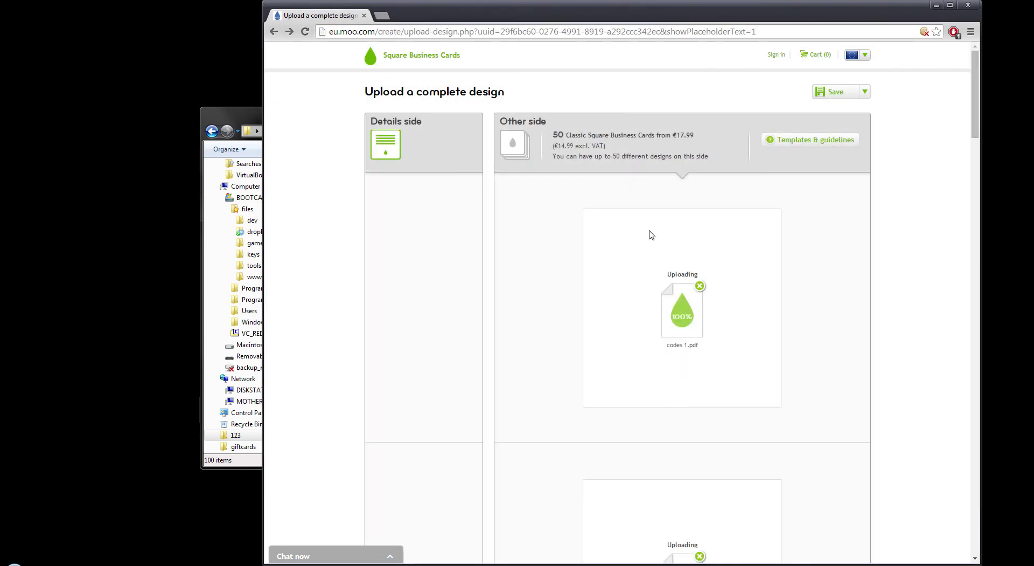
# Review the uploaded key designs on the other side, from the first card to the last and back.
pyautogui.moveTo(743, 17); pyautogui.dragTo(702, 18)
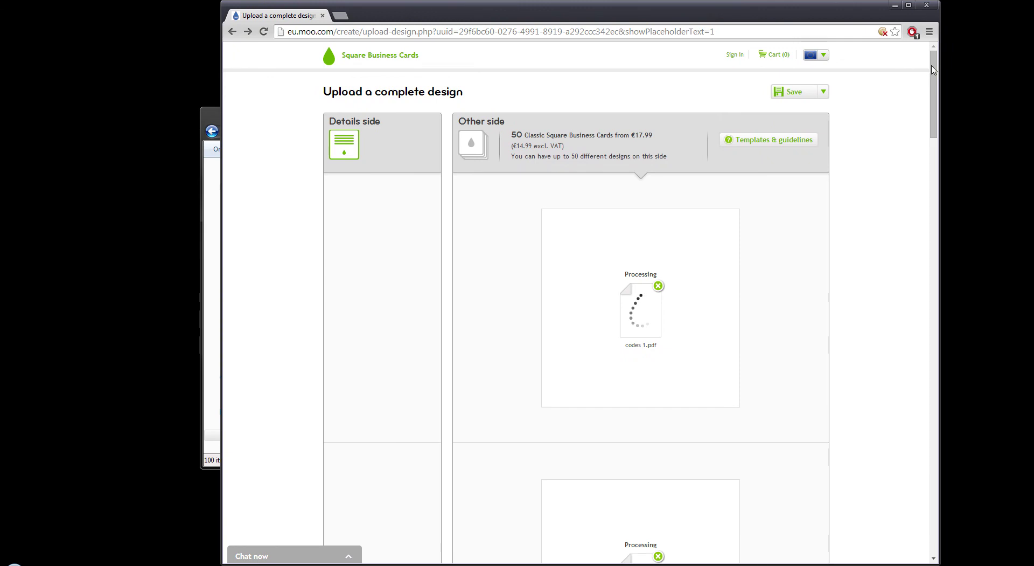
pyautogui.scroll(-1, 935, 79)
pyautogui.moveTo(934, 79); pyautogui.dragTo(947, 328)
pyautogui.moveTo(959, 192); pyautogui.dragTo(941, 482)
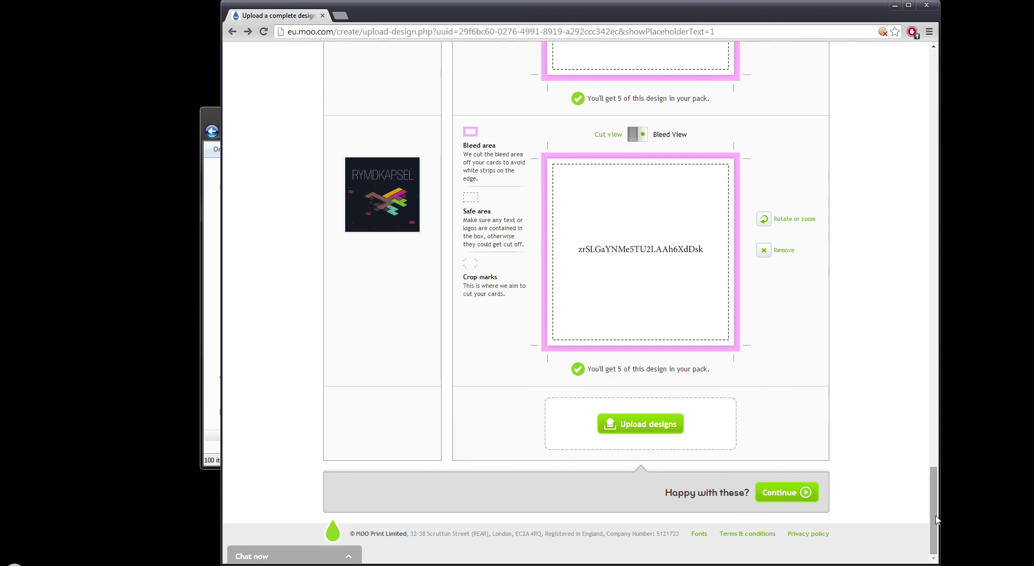
pyautogui.moveTo(934, 515); pyautogui.dragTo(930, 93)
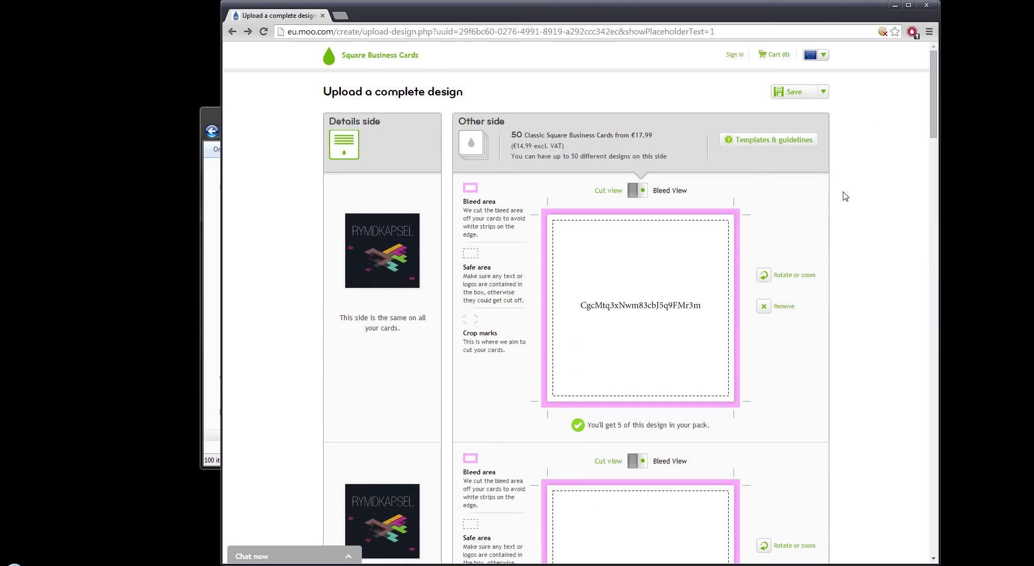